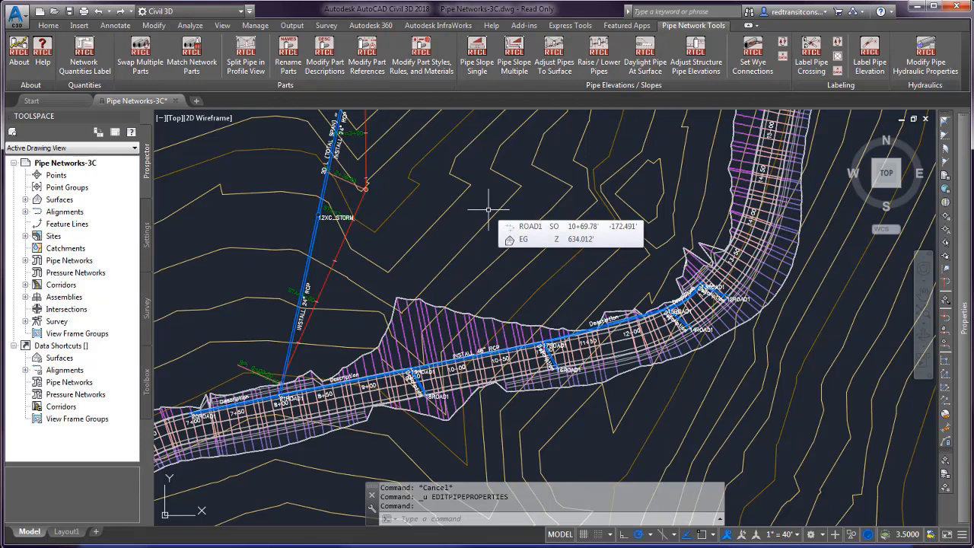
Run Modify Part Styles, Rules, and Materials on the whole network, filtered to 24 inch Concrete Pipe, using manual selection mode.
middle_click_drag(442, 226, 442, 248)
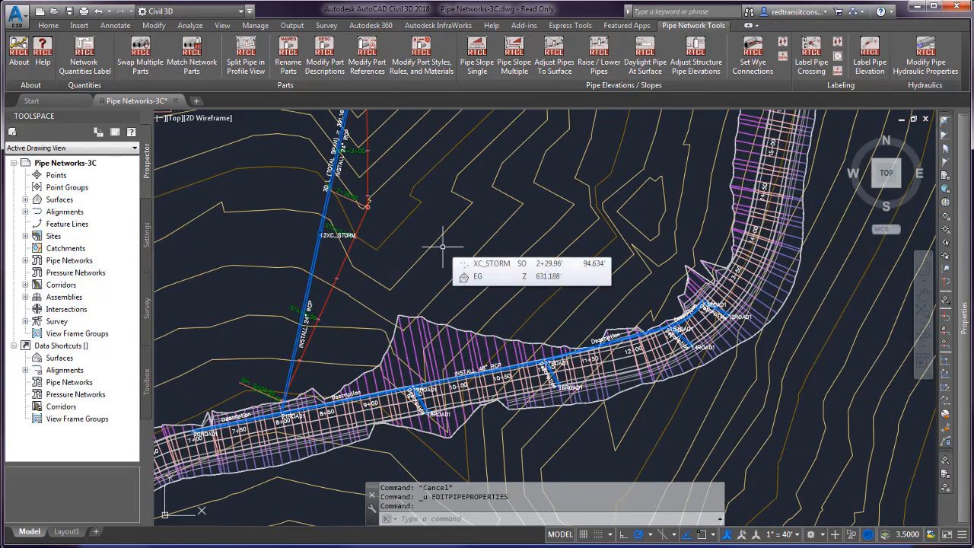
middle_click_drag(469, 206, 481, 202)
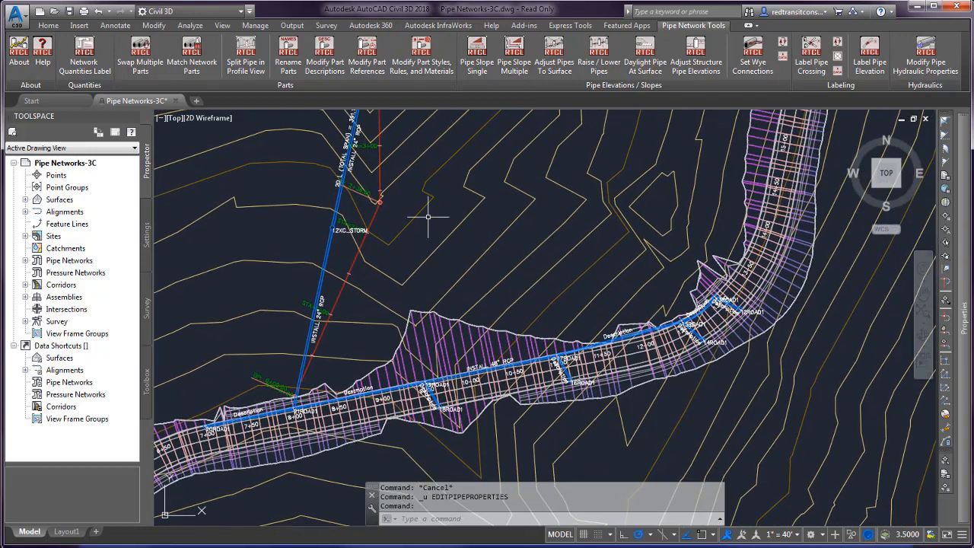
left_click(421, 59)
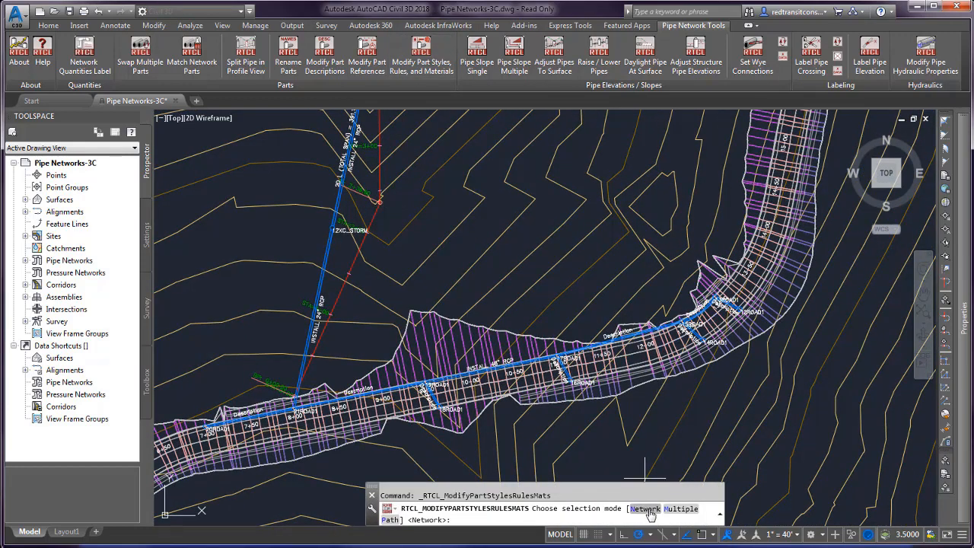
left_click(649, 509)
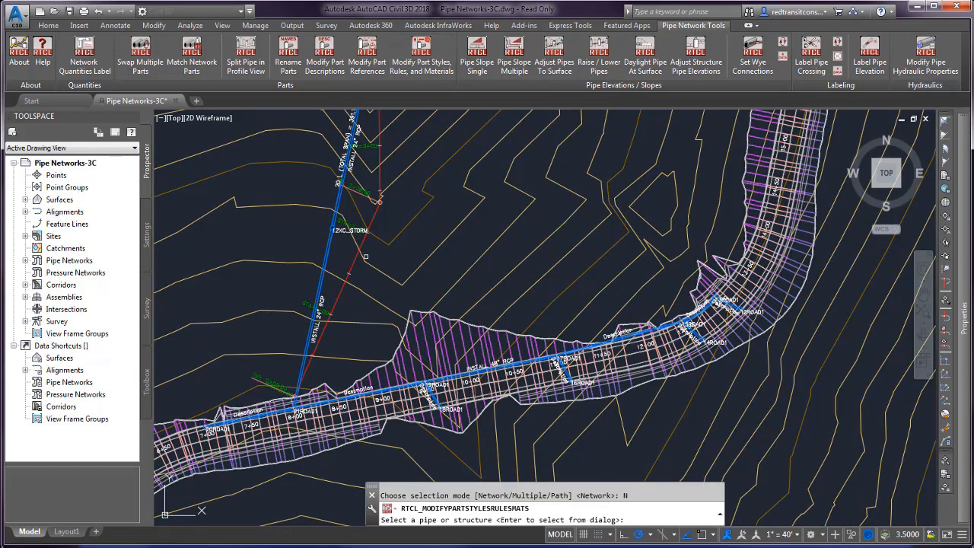
left_click(326, 257)
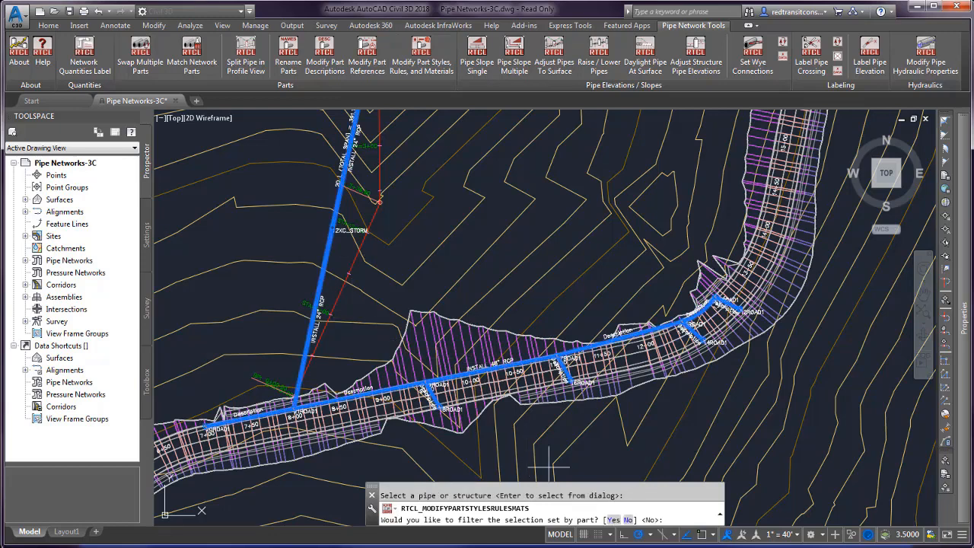
left_click(613, 520)
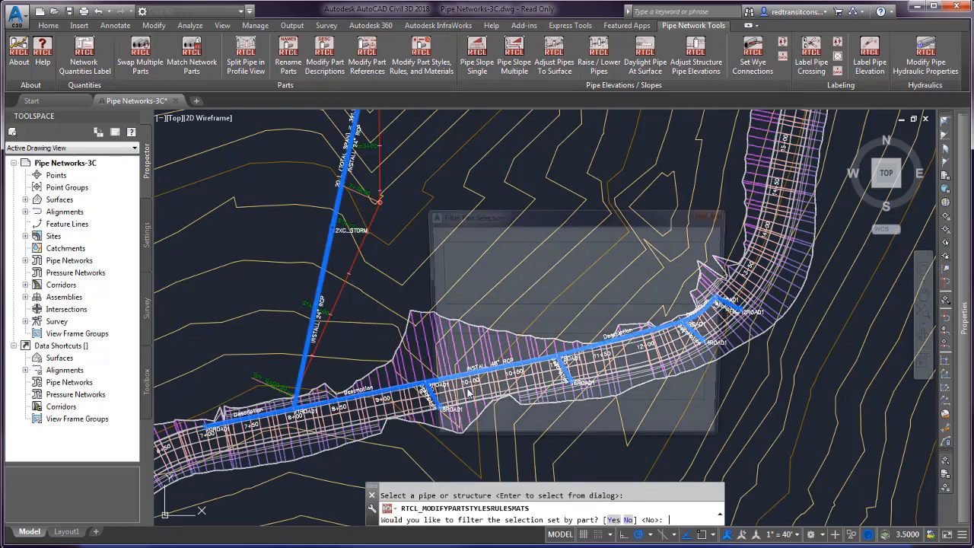
left_click(465, 351)
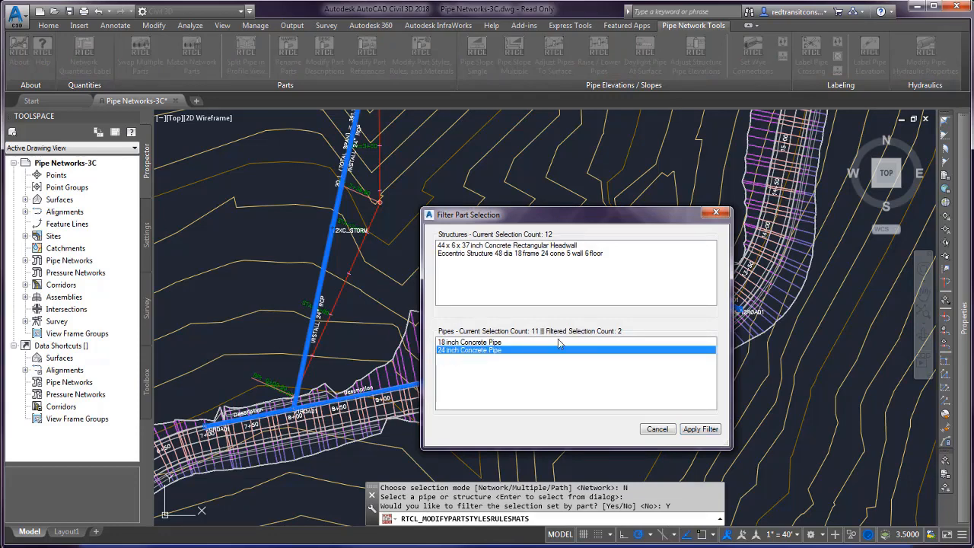
left_click(698, 430)
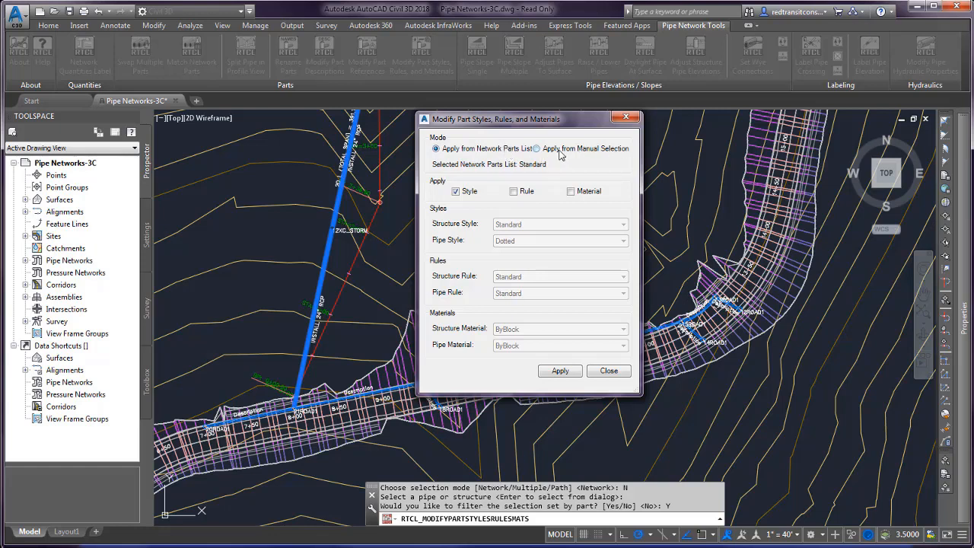
left_click(589, 151)
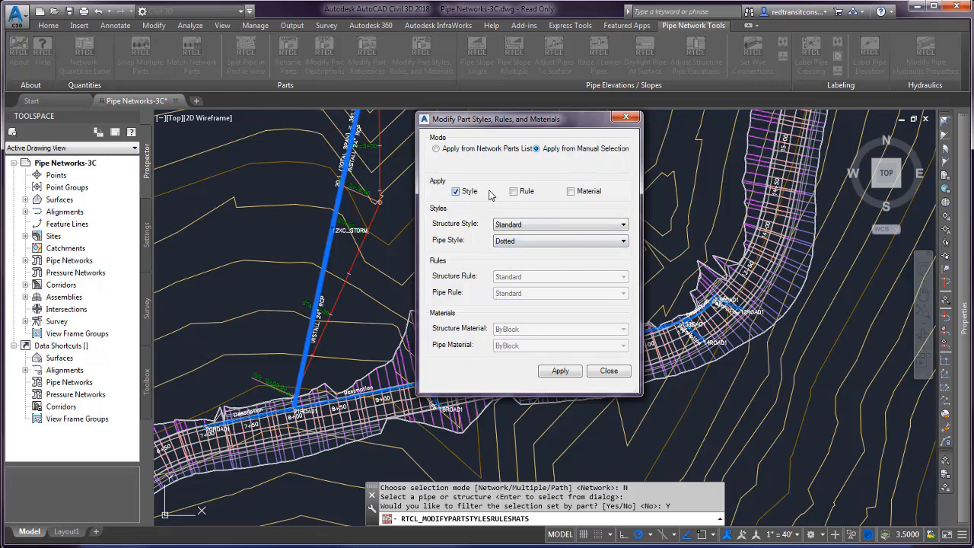
left_click(513, 191)
left_click(571, 191)
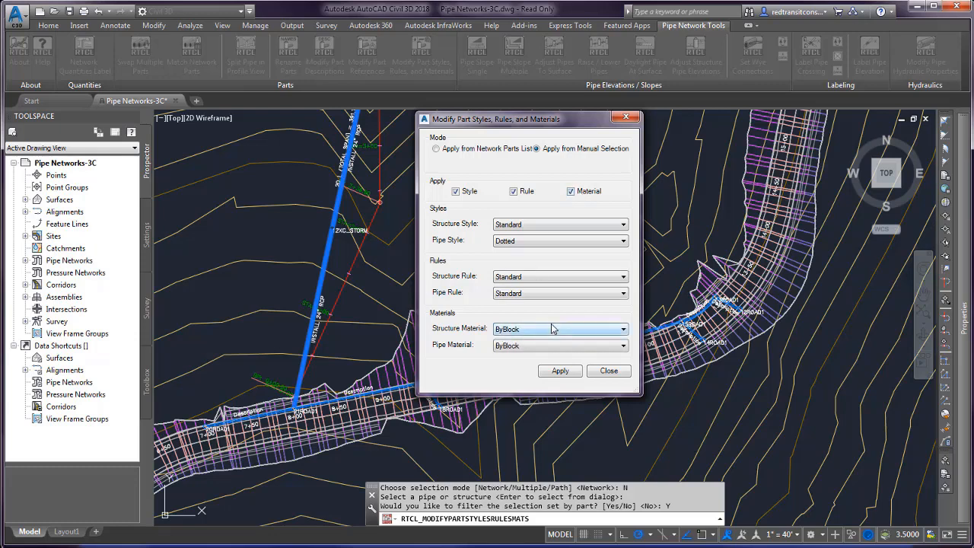
left_click(531, 295)
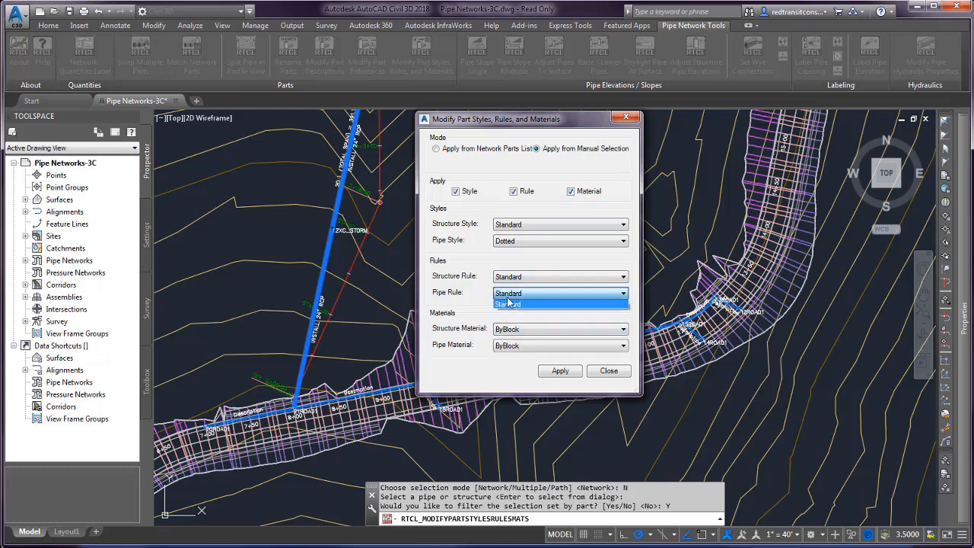
left_click(507, 304)
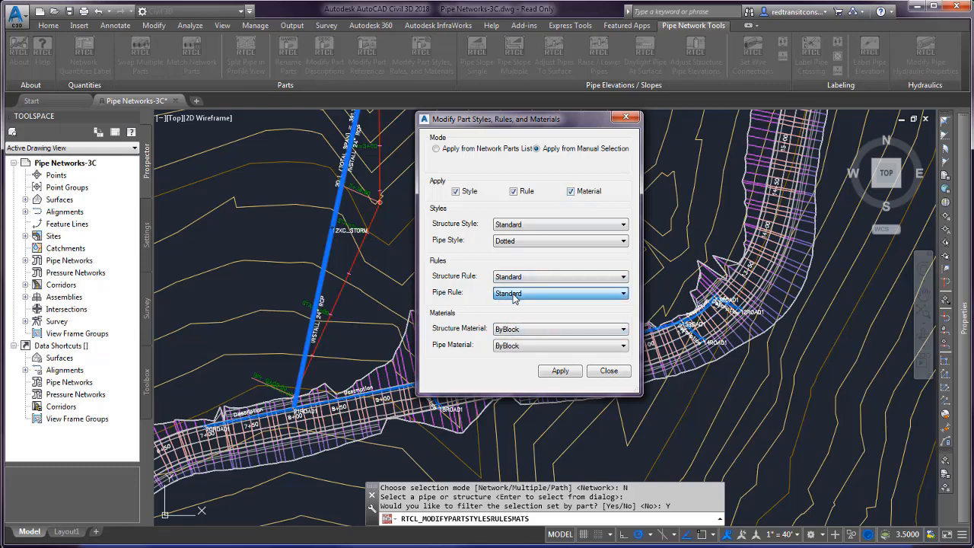
left_click(527, 193)
left_click(571, 191)
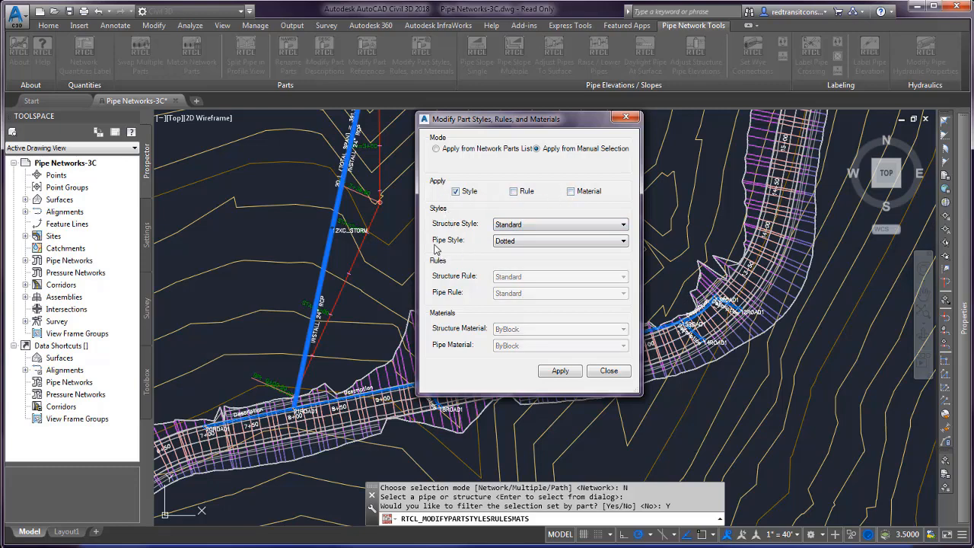
Set the pipe style to Dotted and apply it to the filtered 24 inch concrete pipes.
left_click(484, 243)
left_click(532, 242)
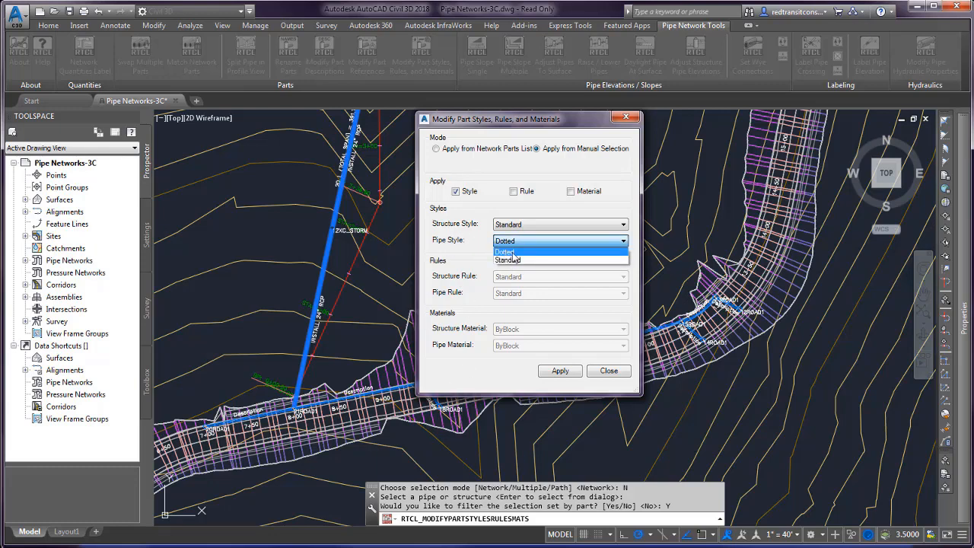
left_click(518, 251)
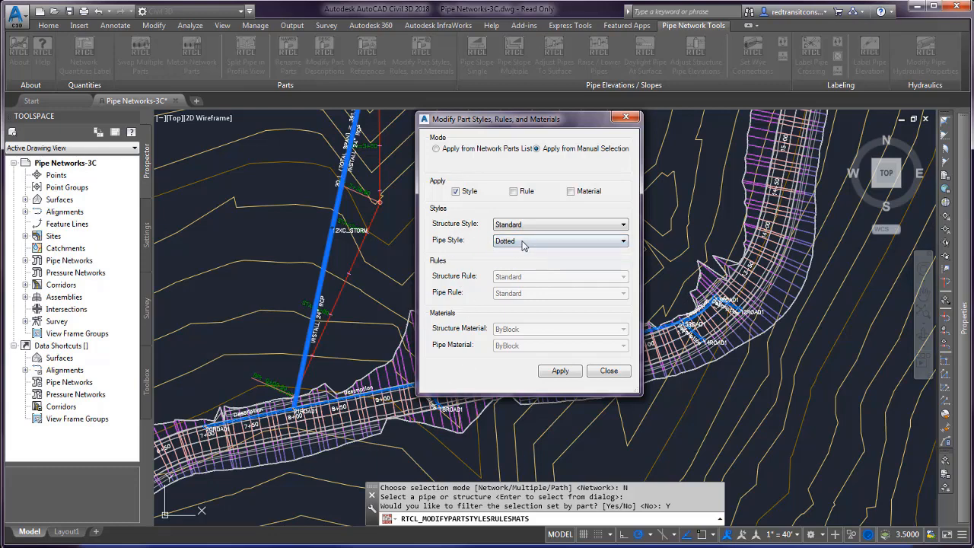
left_click(562, 372)
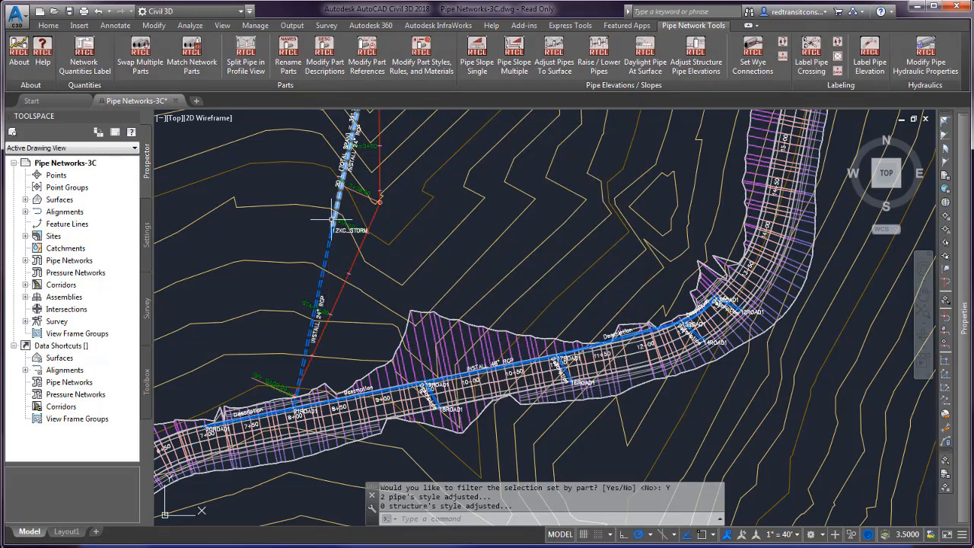
Examine the styles, rules and materials assigned to the concrete pipe sizes in the Standard network parts list.
left_click(148, 237)
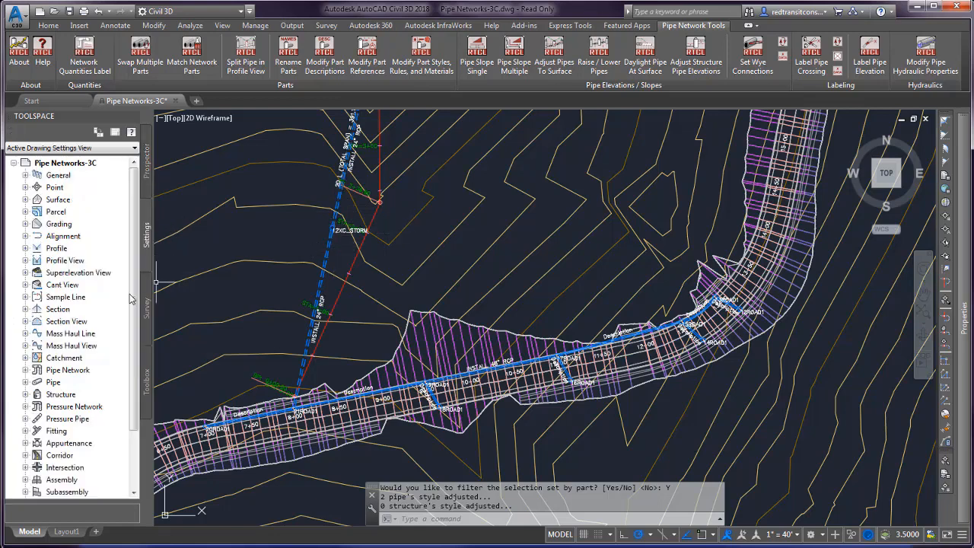
left_click(25, 382)
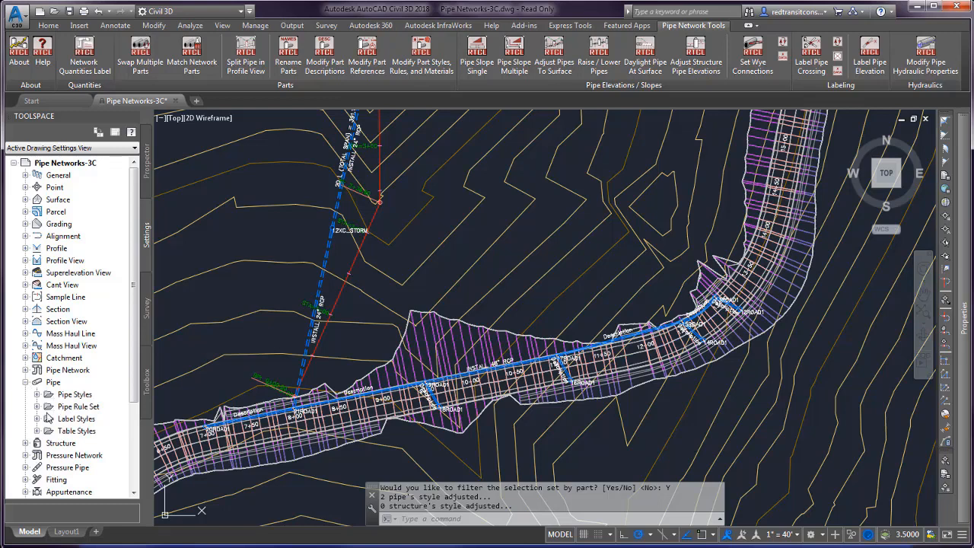
left_click(26, 371)
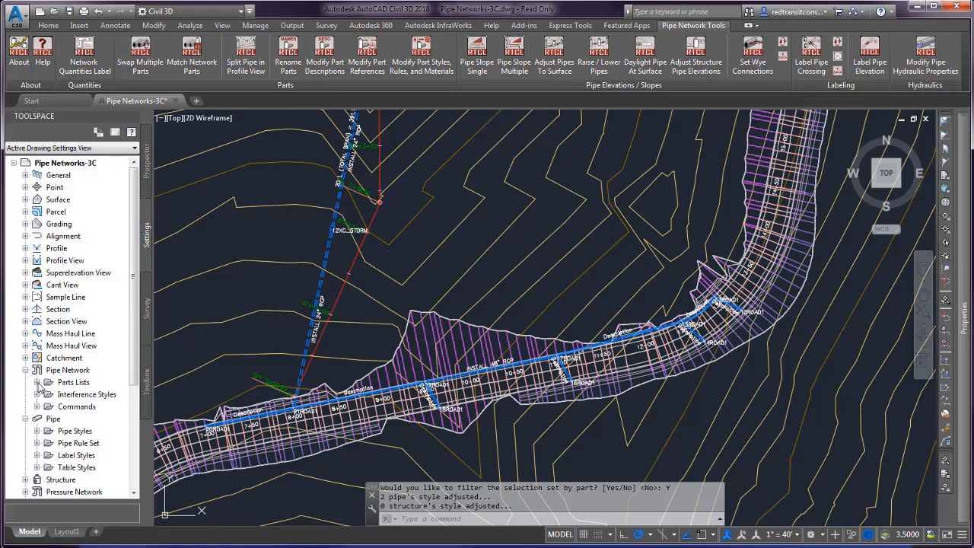
left_click(37, 382)
right_click(95, 395)
left_click(118, 401)
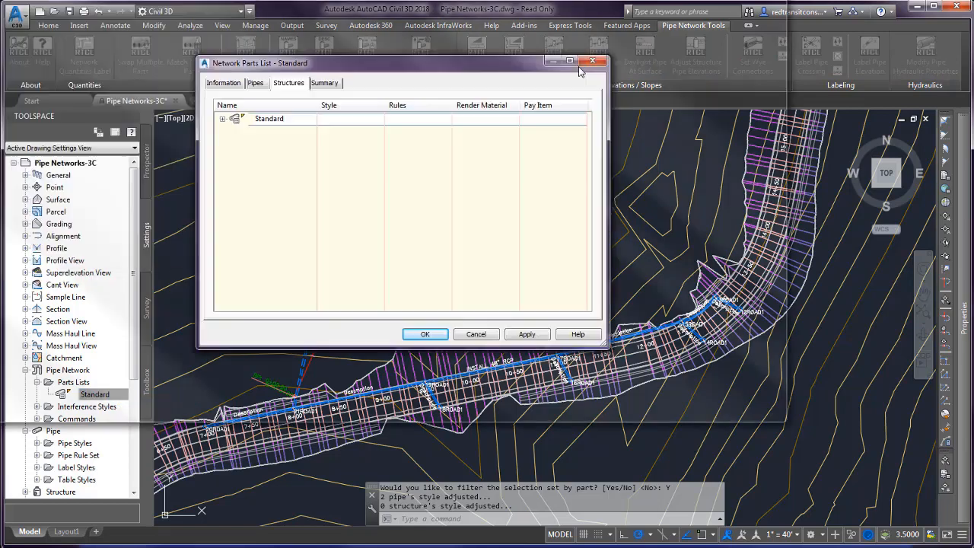
left_click(320, 96)
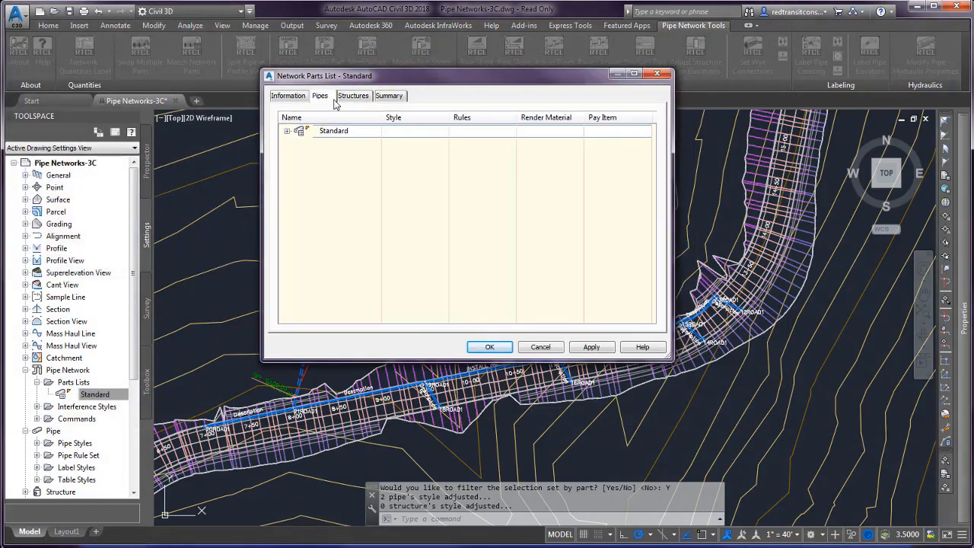
left_click(287, 131)
left_click(298, 144)
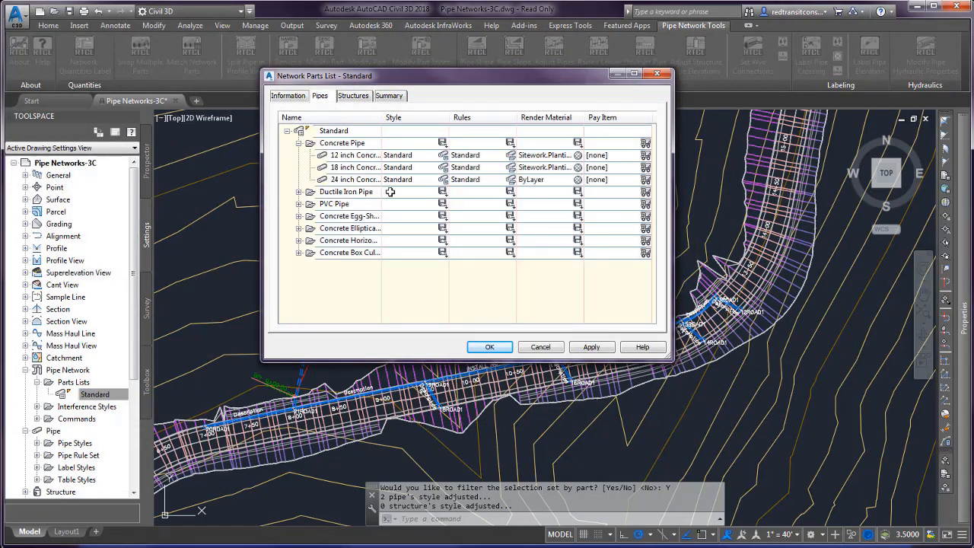
left_click(339, 183)
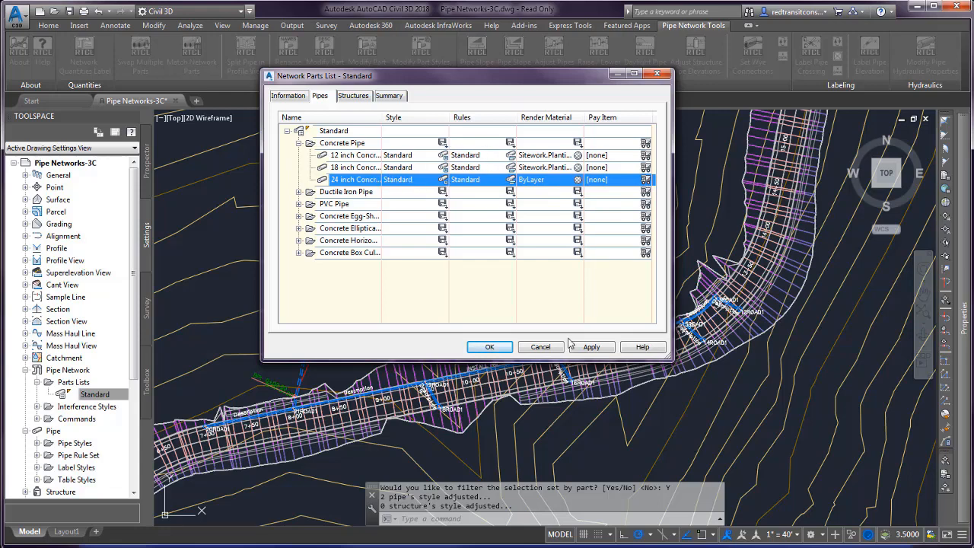
left_click(540, 347)
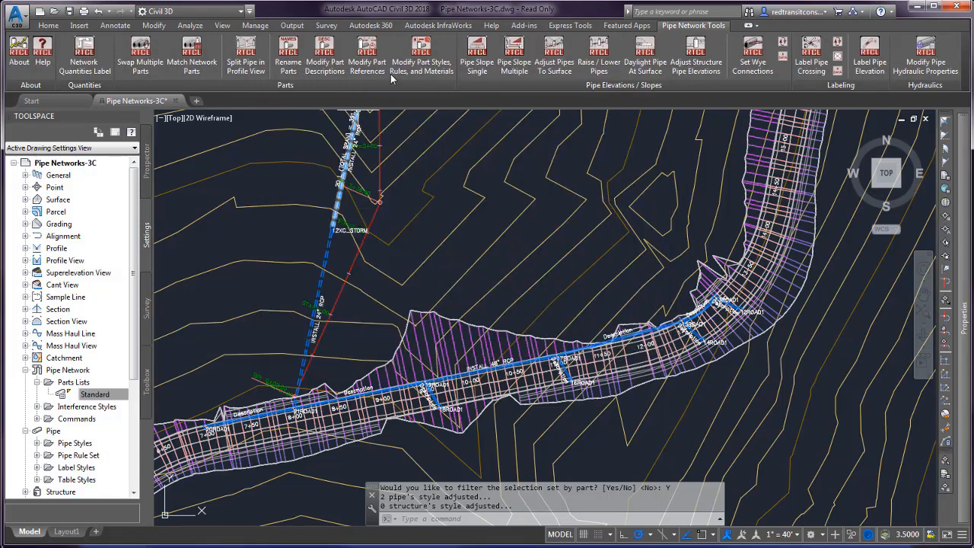
Apply the styles from the network parts list to the whole pipe network, without filtering by part.
left_click(423, 57)
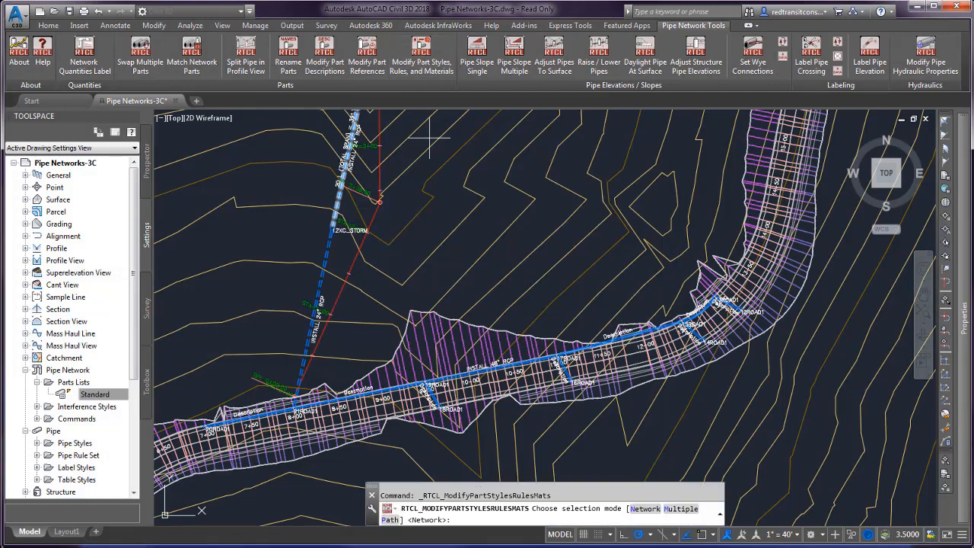
left_click(645, 510)
left_click(324, 262)
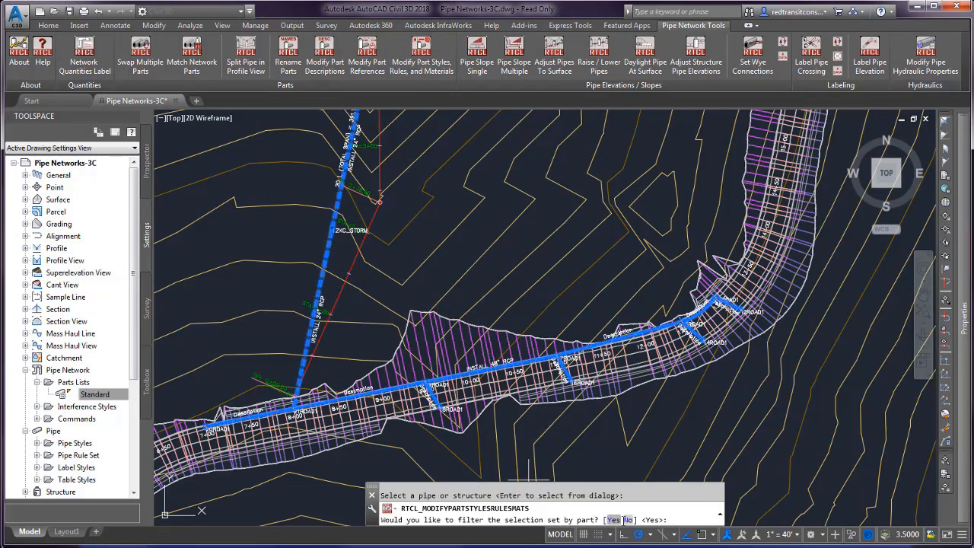
left_click(628, 520)
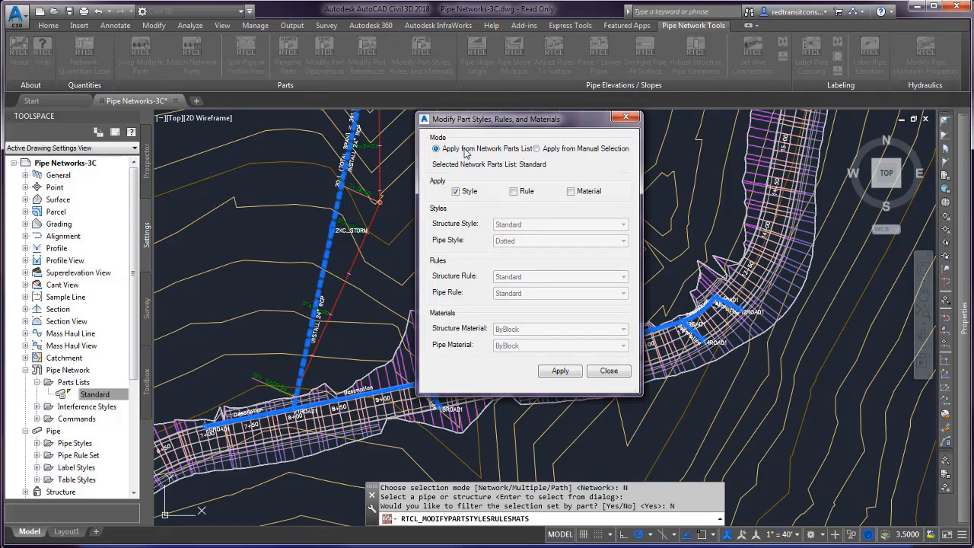
left_click(560, 371)
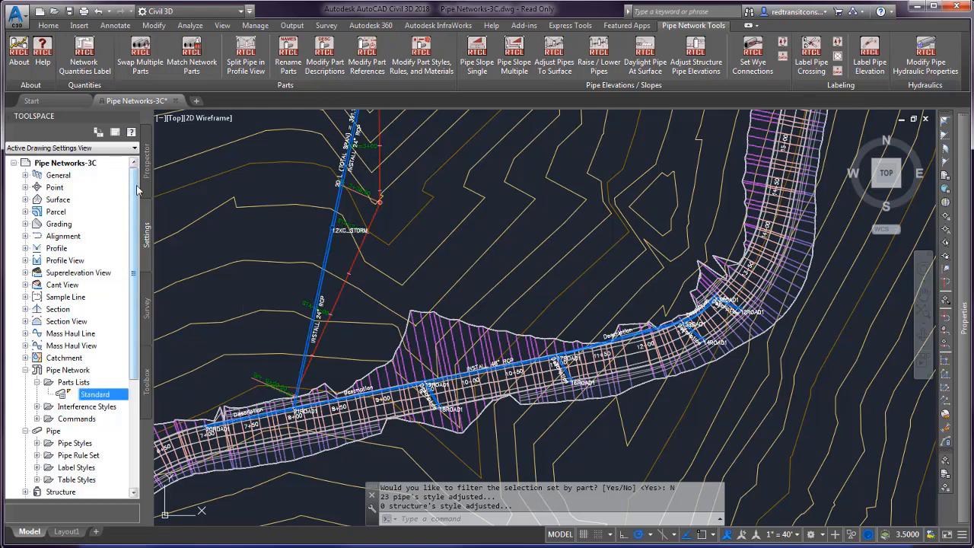
double_click(67, 371)
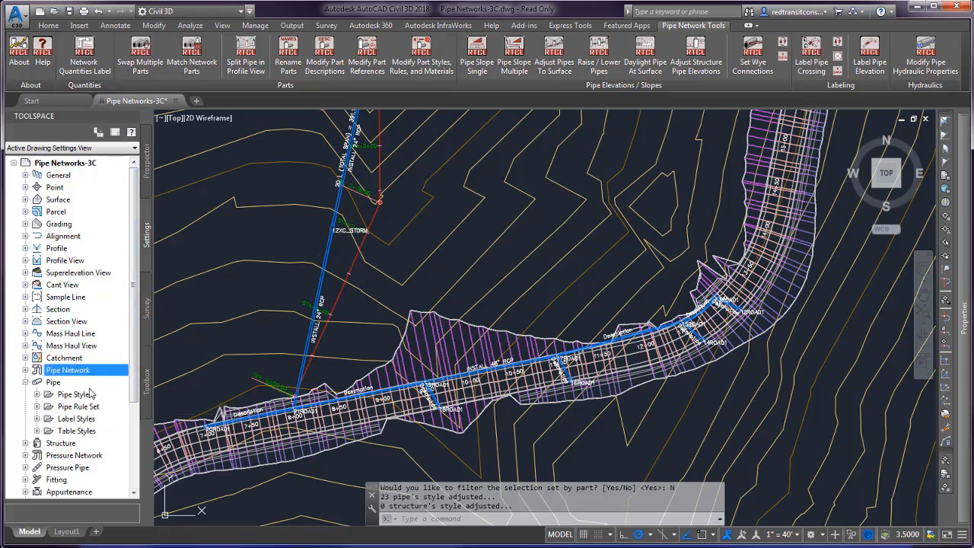
left_click(37, 407)
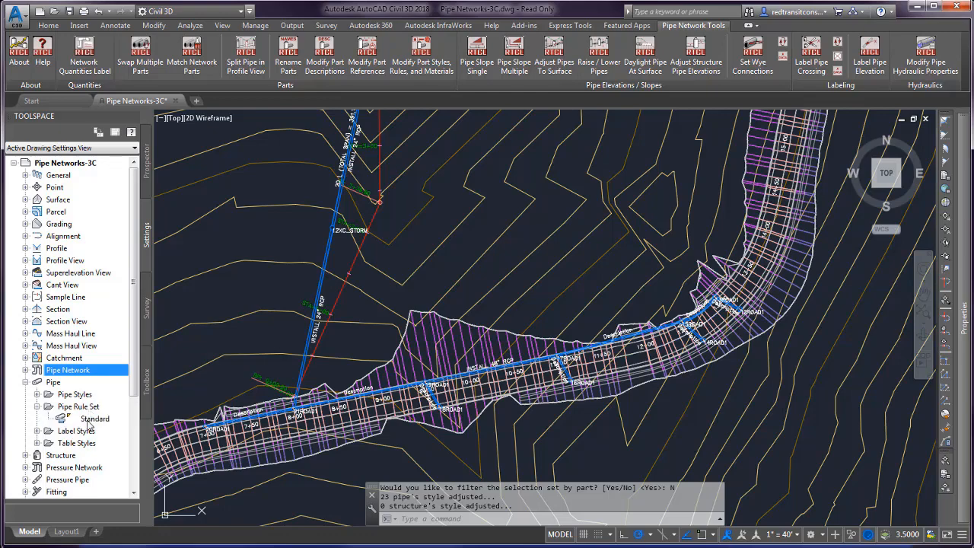
right_click(92, 424)
left_click(115, 429)
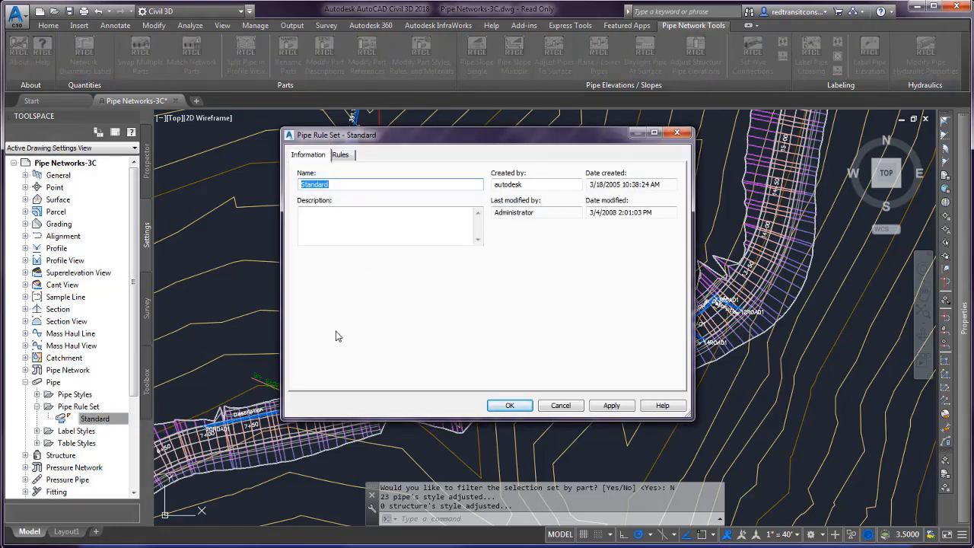
key("Escape")
Create a new pipe rule set named "Inner Structure Wall".
right_click(80, 406)
left_click(123, 410)
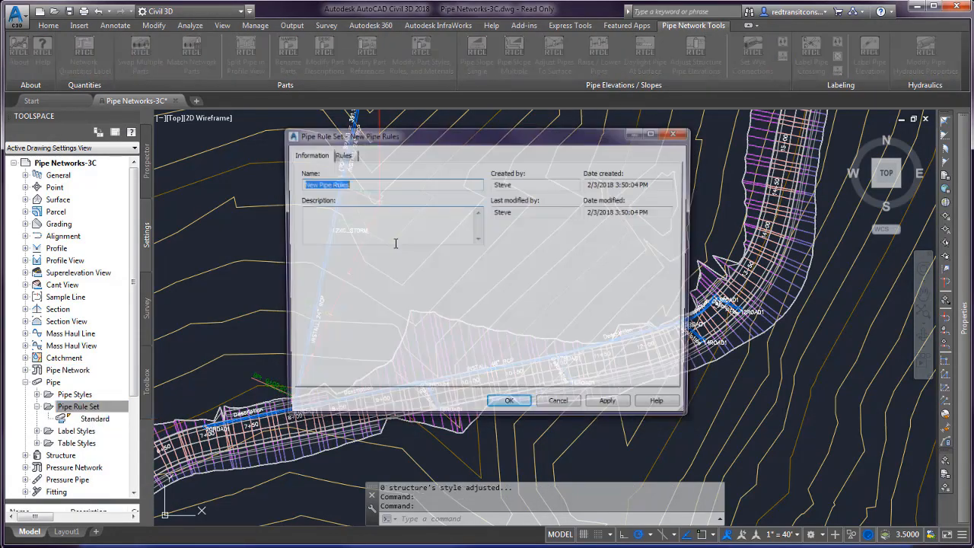
type("In")
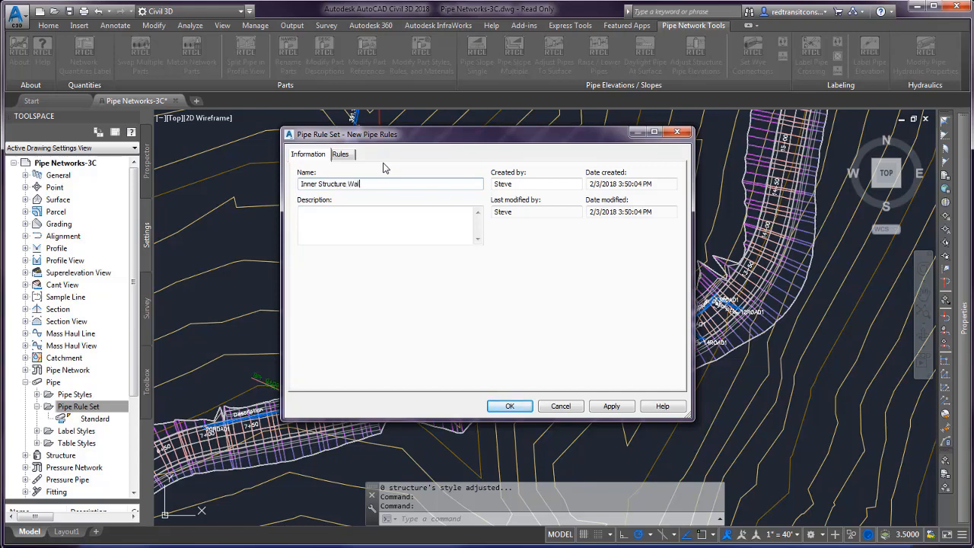
type("ner Structure Wall")
Add the Set Pipe End Location rule from the Storm Sewer category to the Inner Structure Wall rule set.
left_click(340, 155)
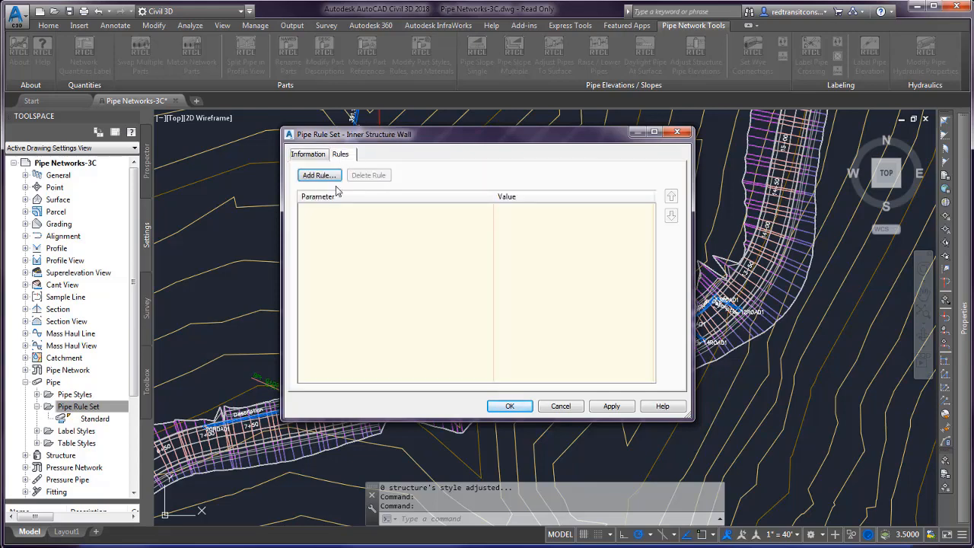
left_click(320, 176)
left_click(406, 187)
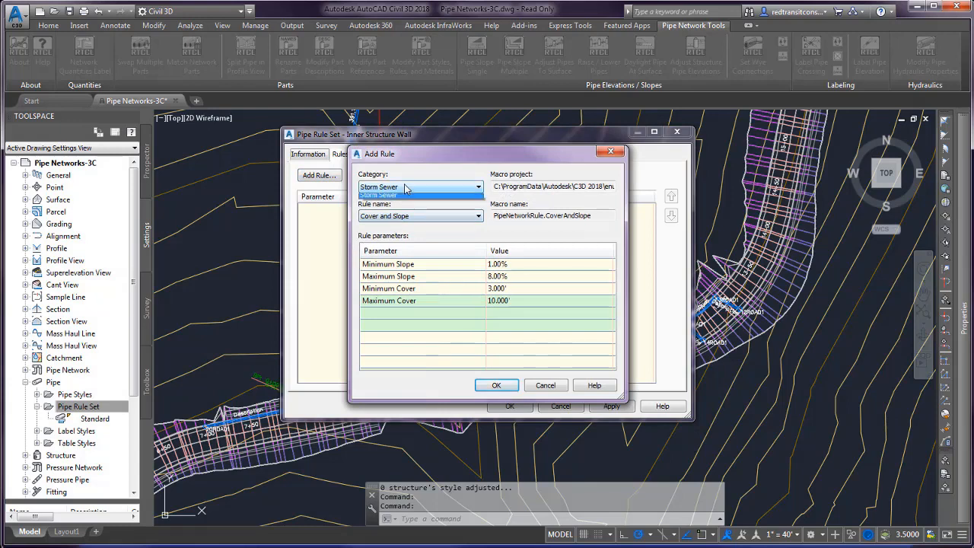
left_click(406, 194)
left_click(406, 216)
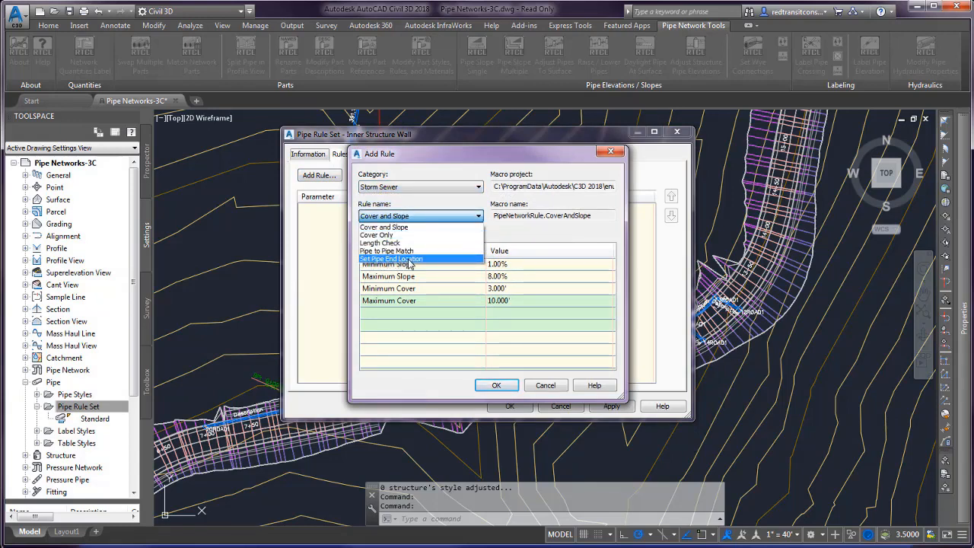
left_click(407, 260)
left_click(411, 266)
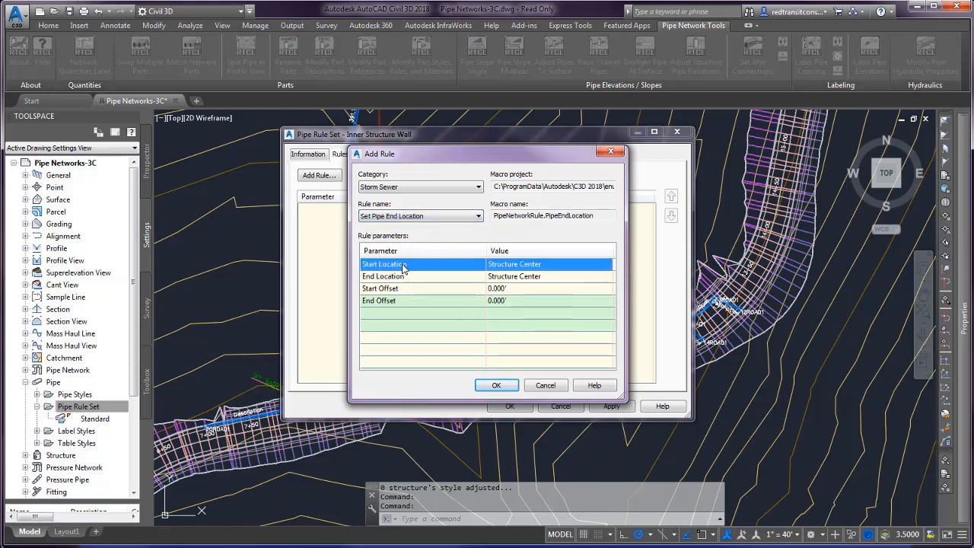
left_click(495, 383)
Set the rule's start and end locations to Structure Inner Wall and save the rule set.
left_click(306, 211)
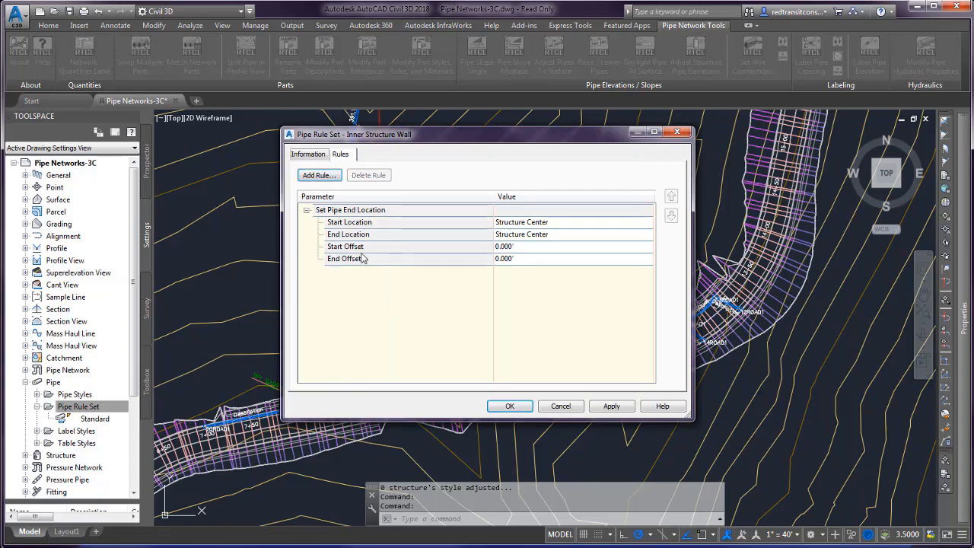
left_click(349, 222)
left_click(529, 222)
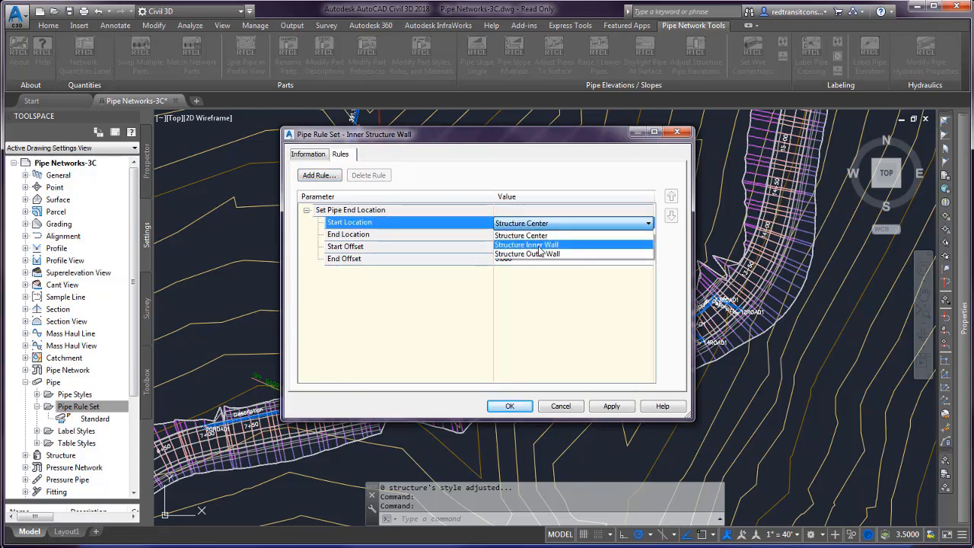
left_click(529, 240)
left_click(428, 236)
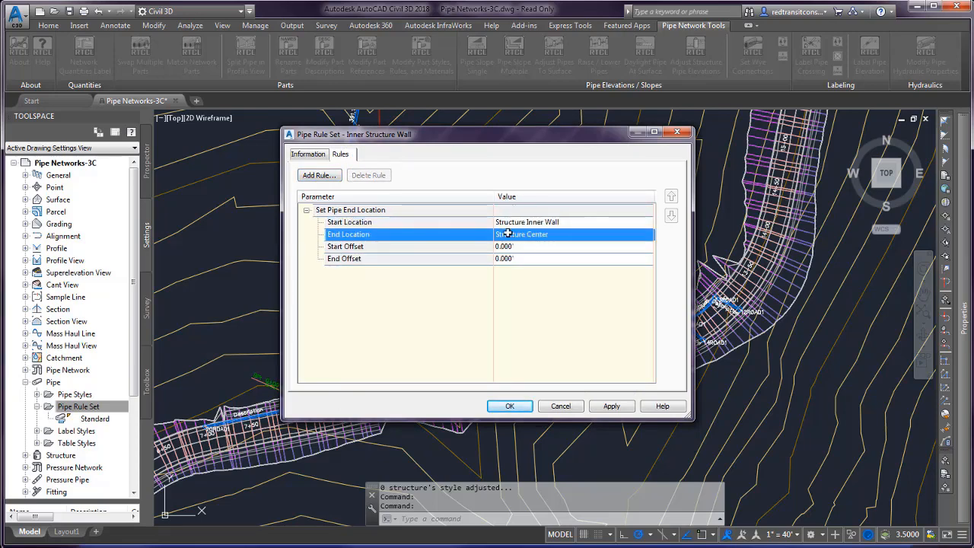
left_click(525, 235)
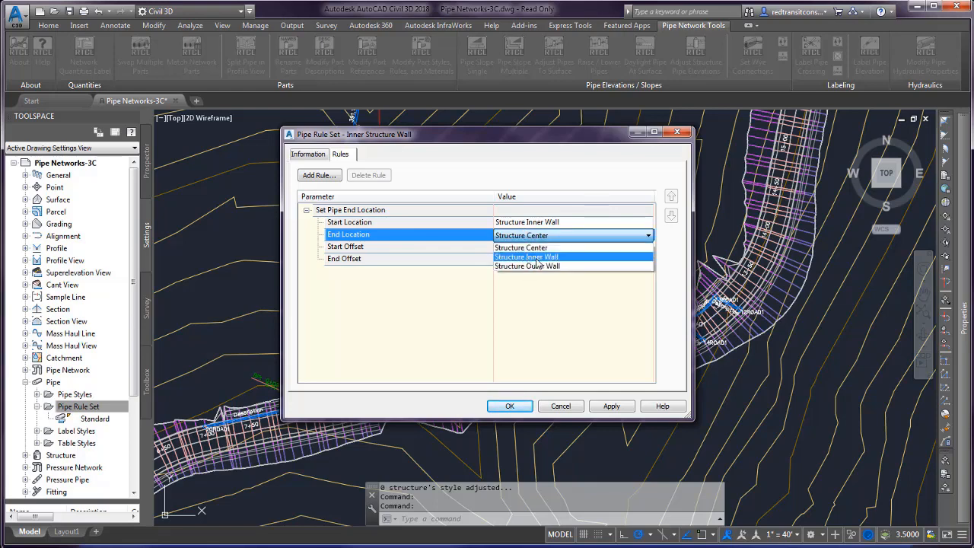
left_click(527, 257)
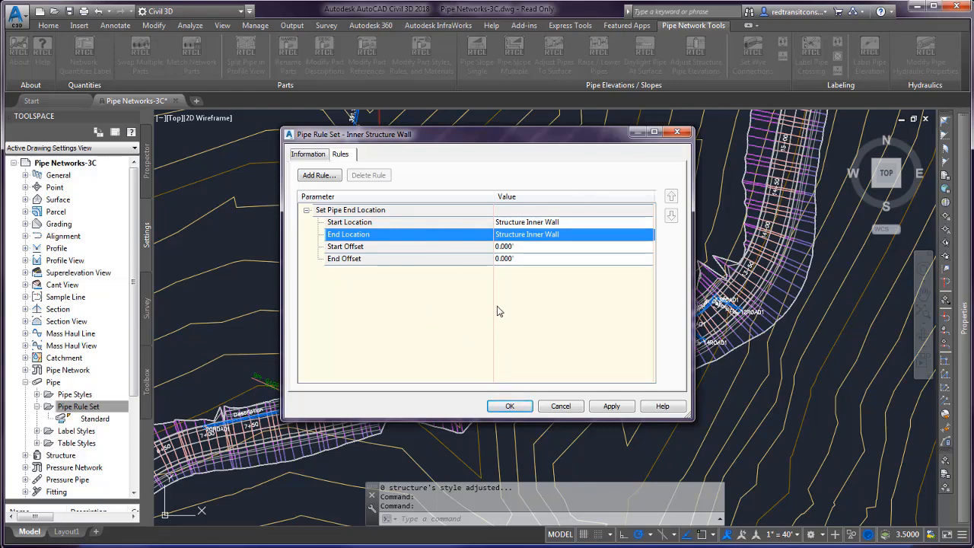
left_click(508, 405)
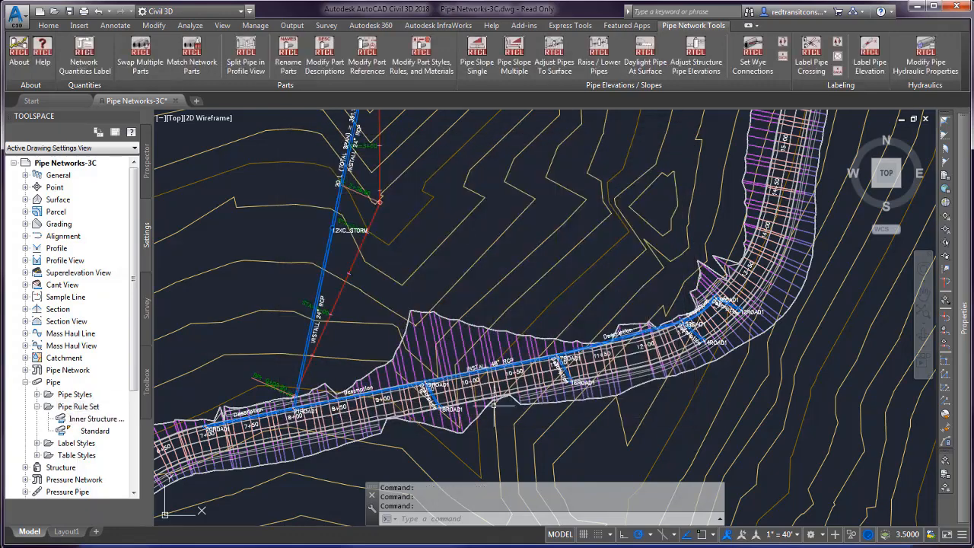
Examine in the profile view where the pipes end inside the structure near station 11+00.
scroll(374, 262, "down", 2)
scroll(738, 254, "up", 5)
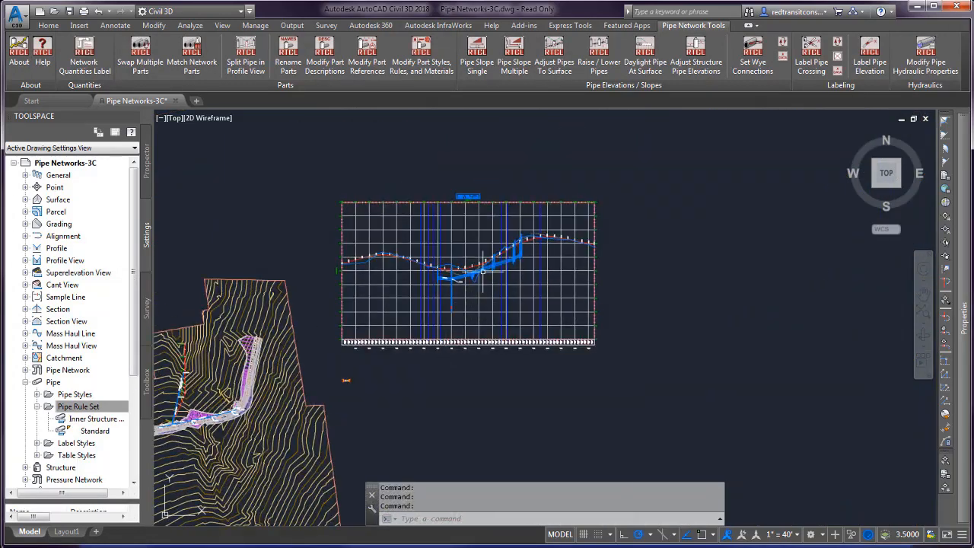
middle_click_drag(472, 274, 428, 314)
scroll(570, 276, "up", 2)
scroll(399, 348, "up", 2)
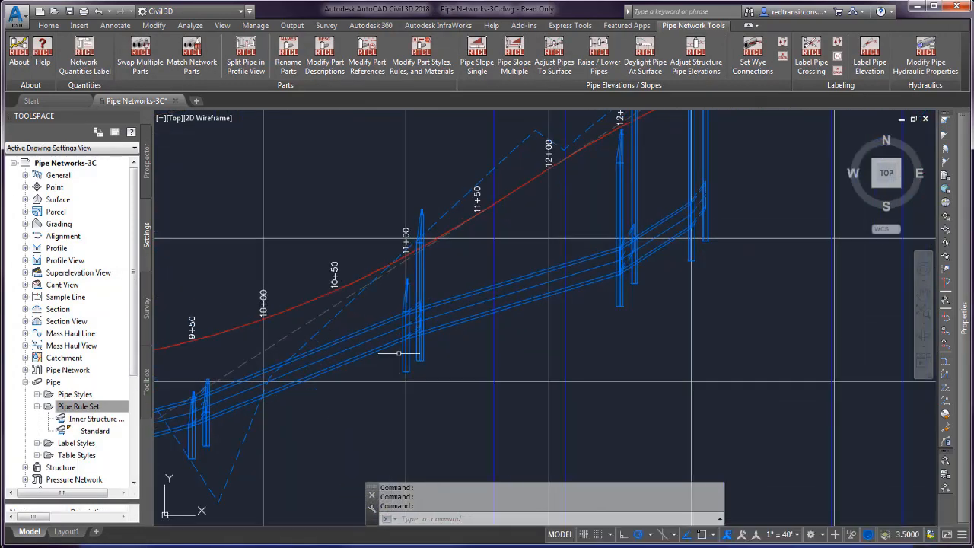
scroll(434, 311, "up", 2)
scroll(305, 410, "up", 3)
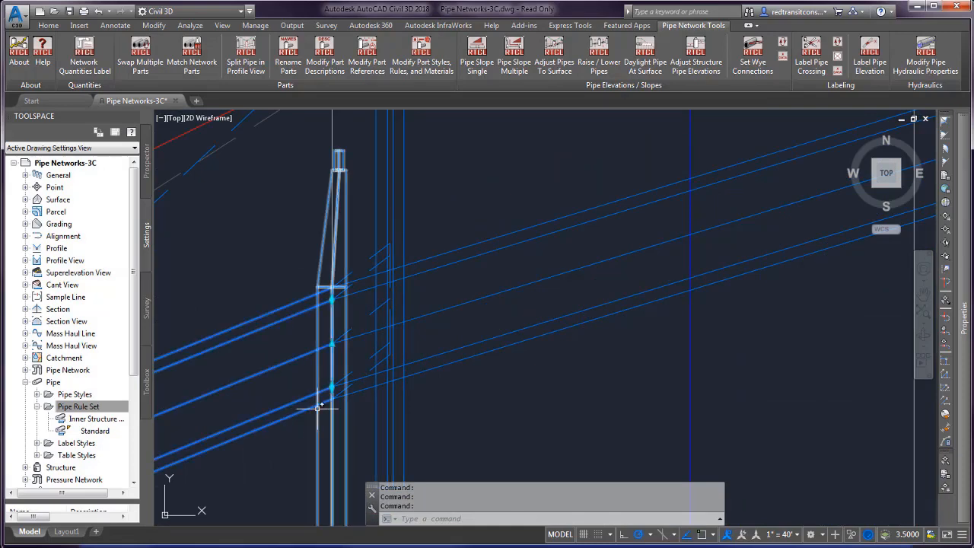
left_click(331, 297)
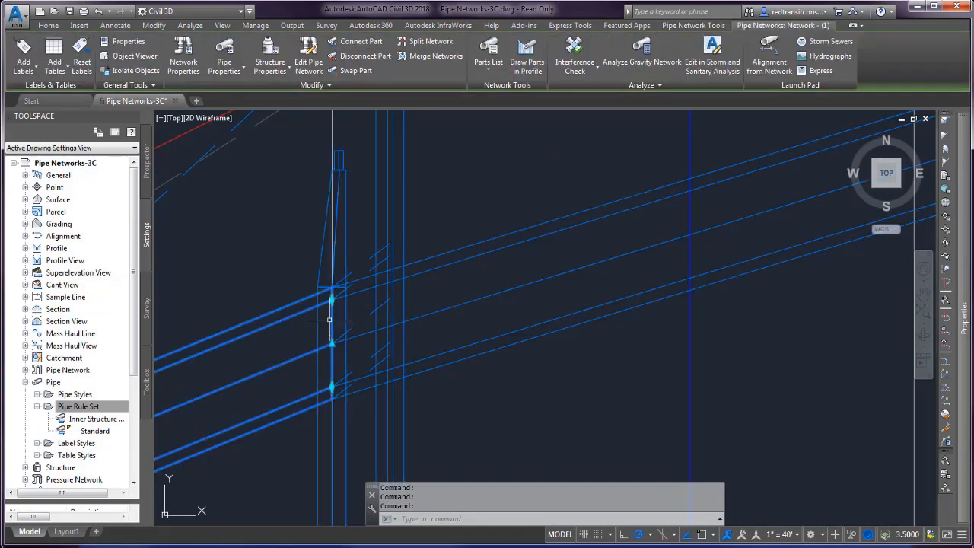
key("Escape")
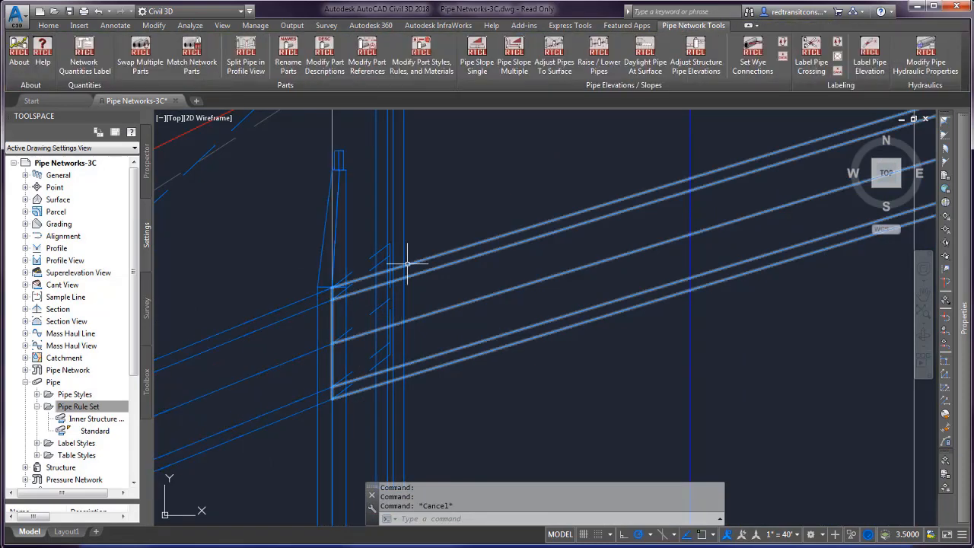
Apply only rules by manual selection to the whole unfiltered pipe network, with Inner Structure Wall as the pipe rule.
left_click(424, 52)
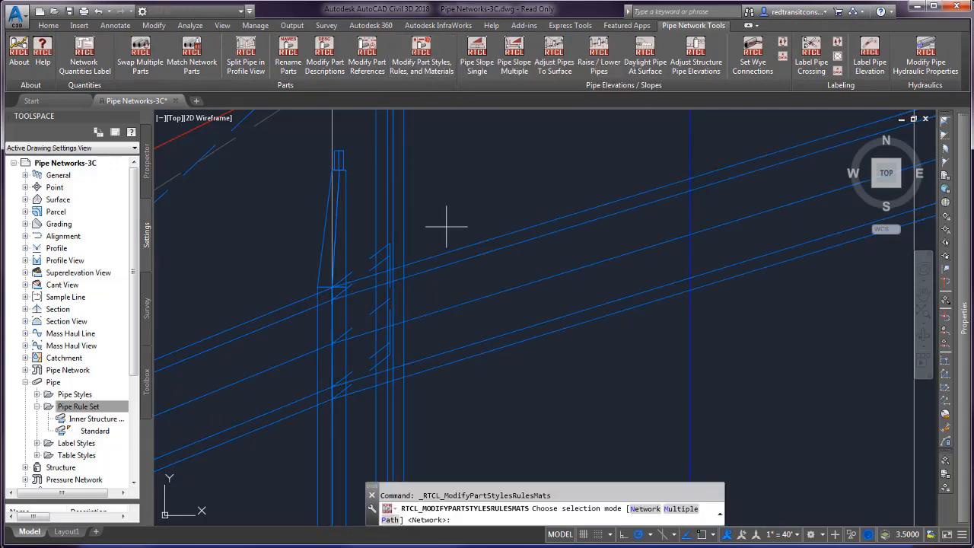
left_click(644, 509)
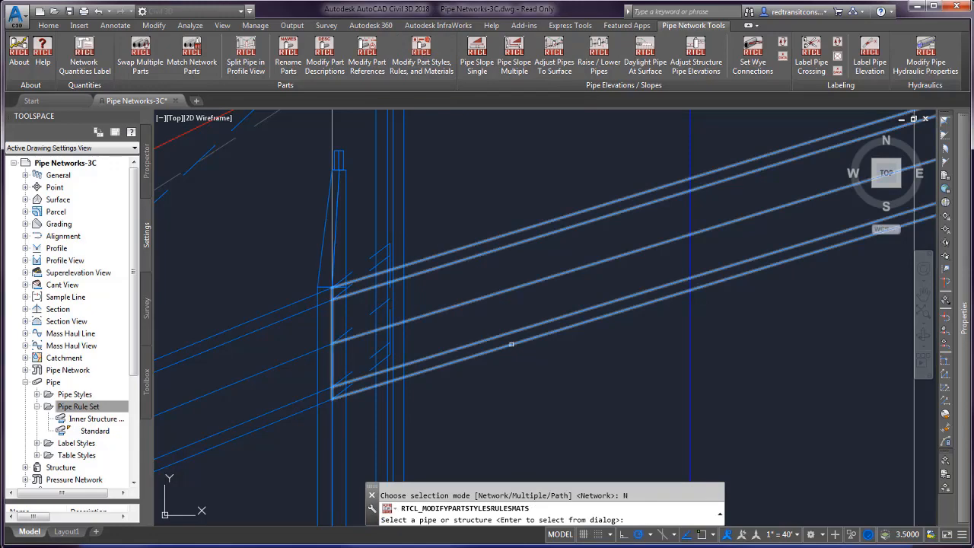
left_click(510, 375)
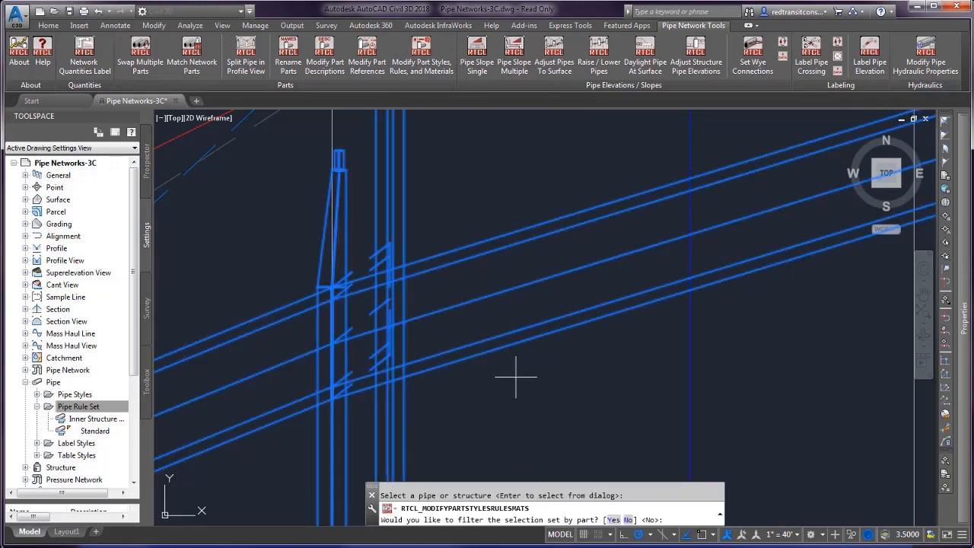
left_click(628, 520)
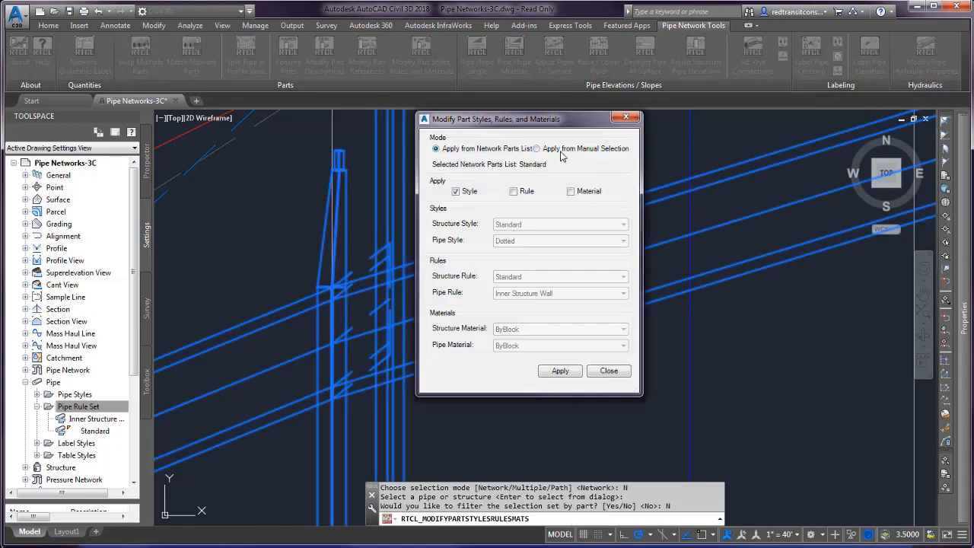
left_click(576, 150)
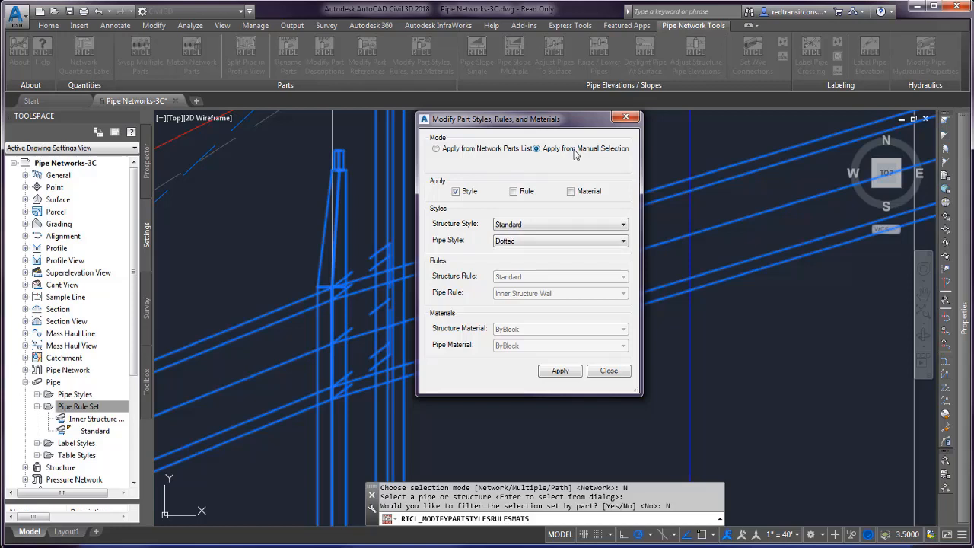
left_click(457, 192)
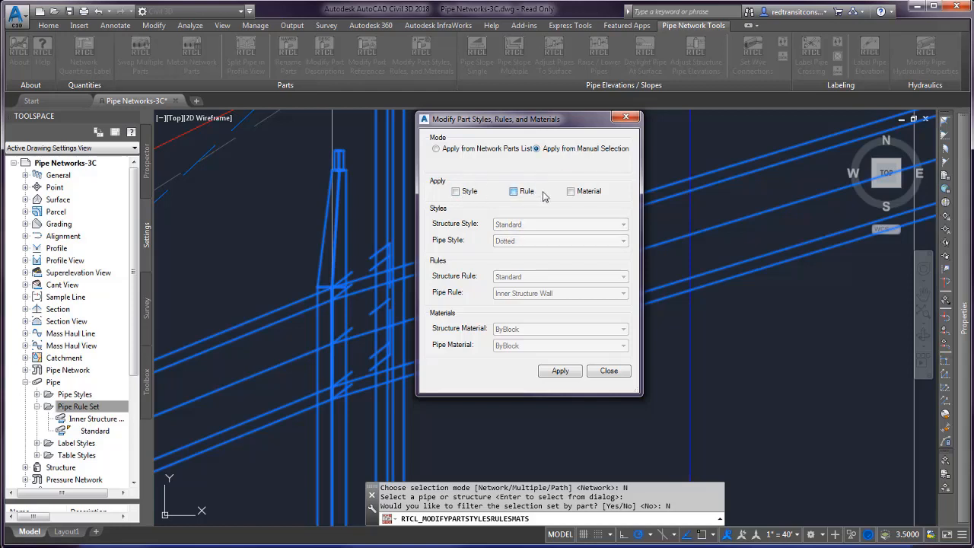
left_click(514, 192)
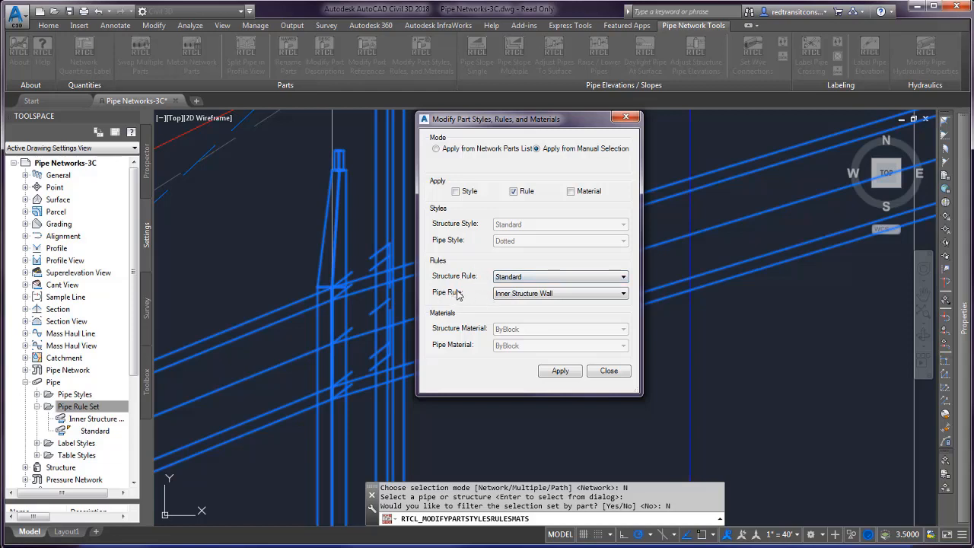
left_click(503, 294)
left_click(542, 294)
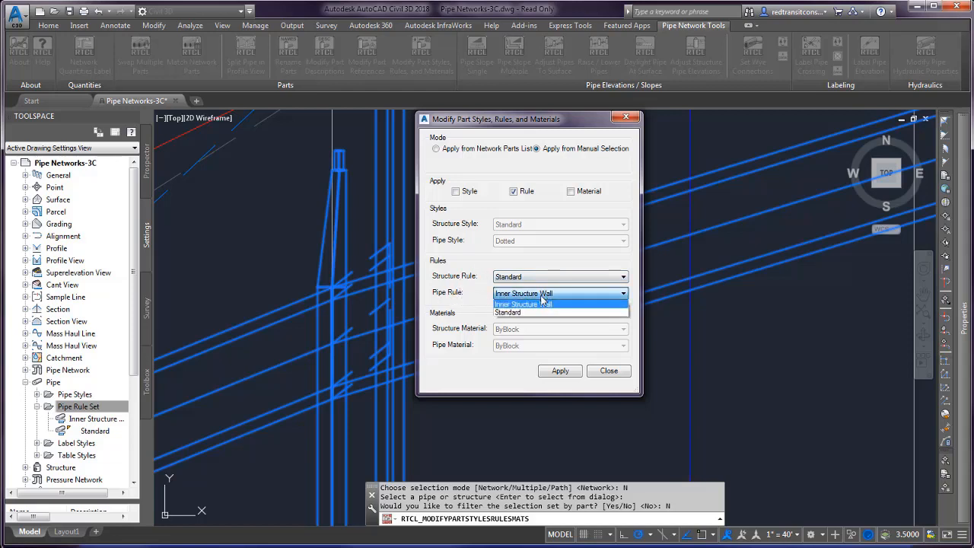
left_click(535, 306)
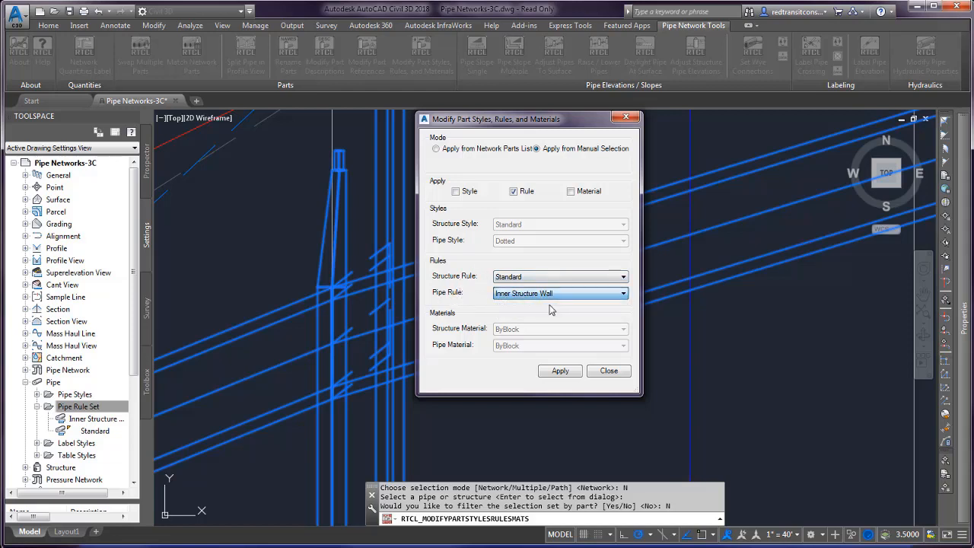
left_click(561, 371)
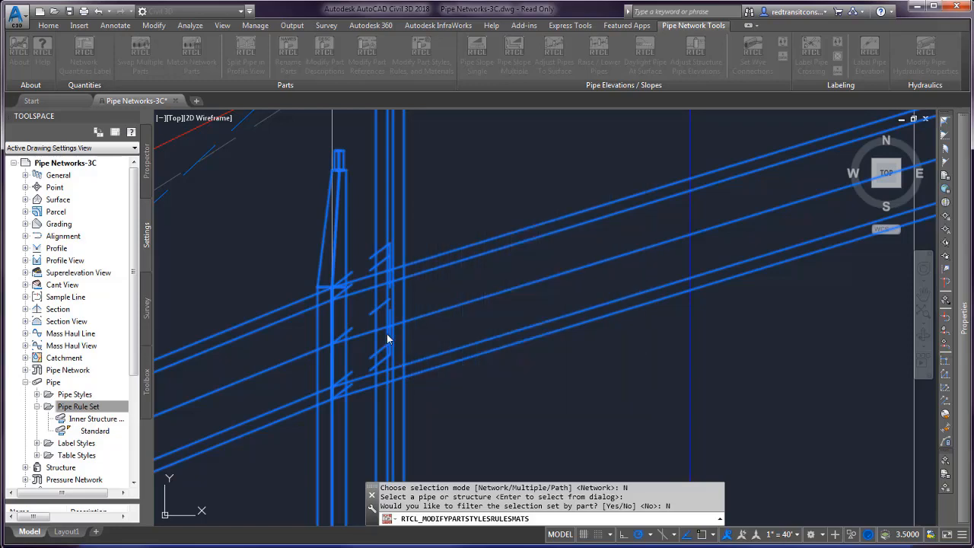
Check the rule set assigned in the properties of the pipe between stations 10+00 and 11+00.
left_click(395, 360)
right_click(393, 362)
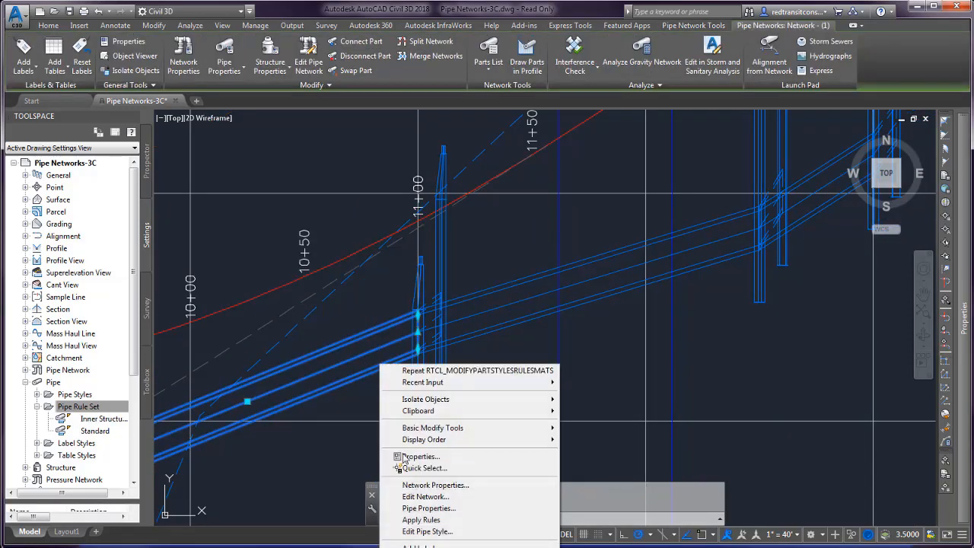
left_click(427, 508)
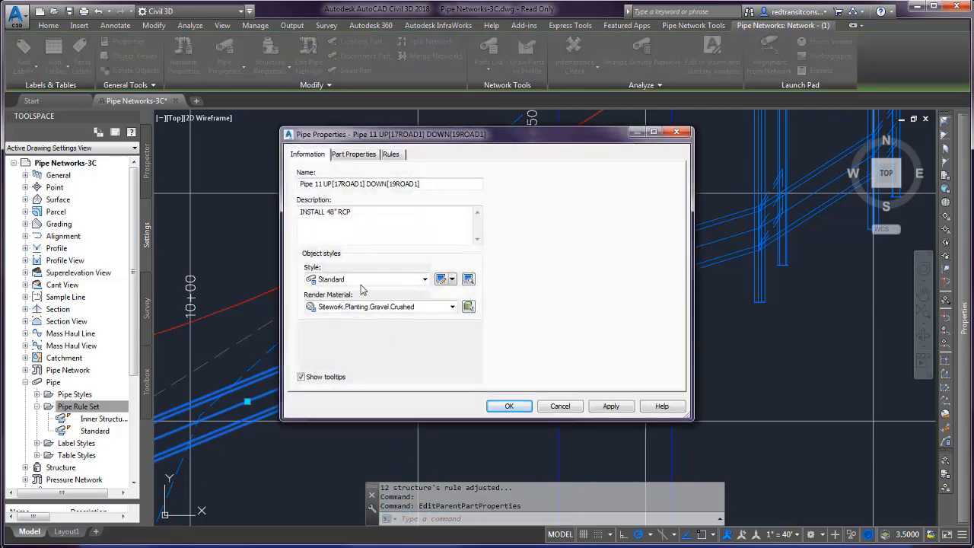
left_click(360, 155)
left_click(391, 155)
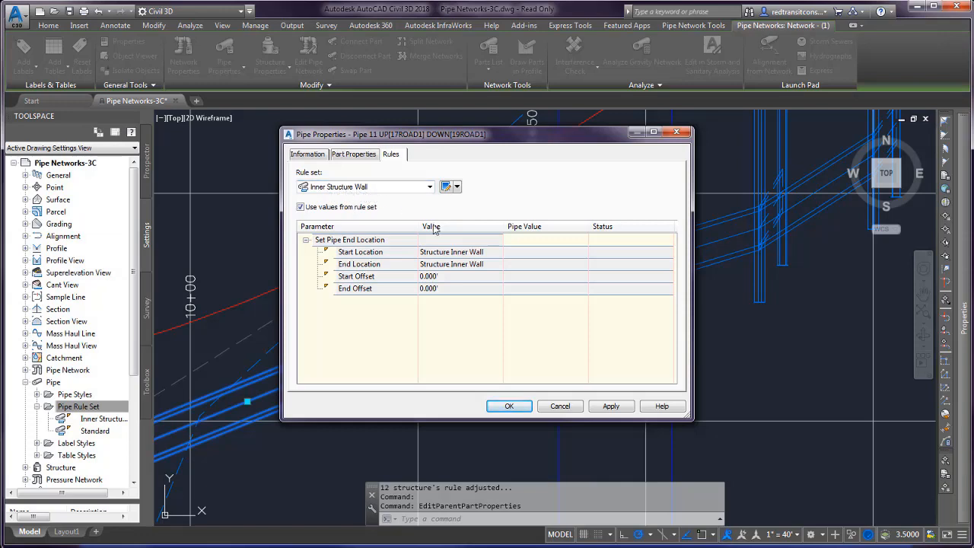
left_click(545, 408)
key("Escape")
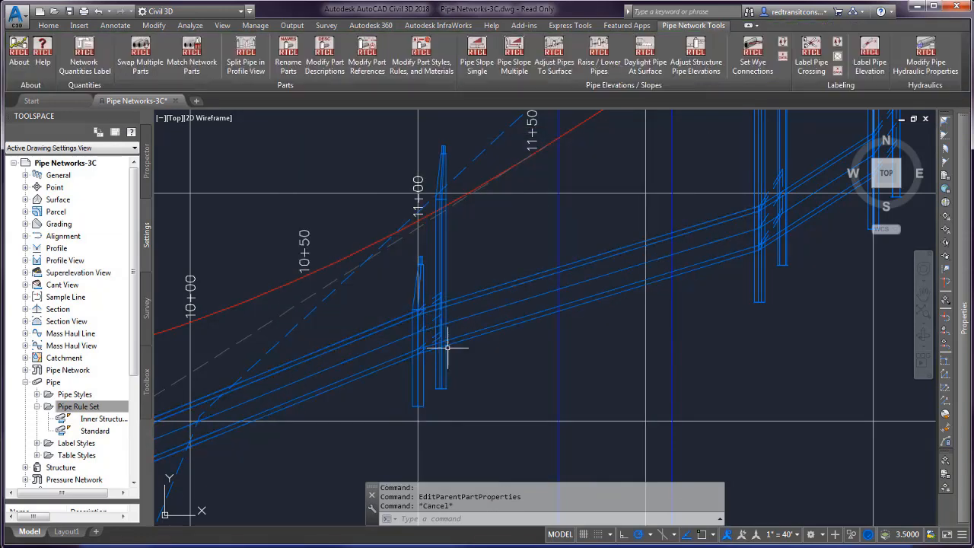
Run Apply Rules on the pipe that enters the structure near station 11+00 from the 10+50 side.
scroll(405, 354, "up", 2)
left_click(422, 347)
left_click(289, 86)
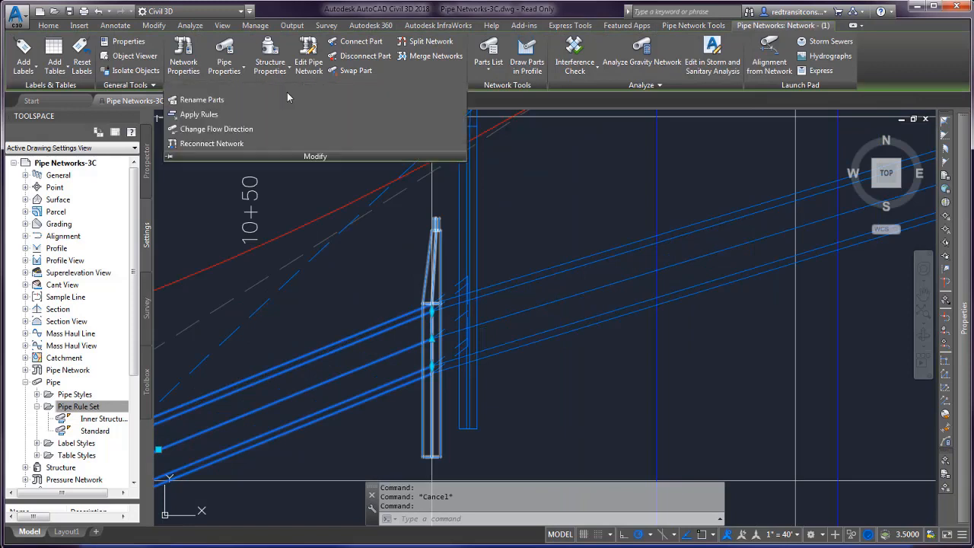
left_click(199, 114)
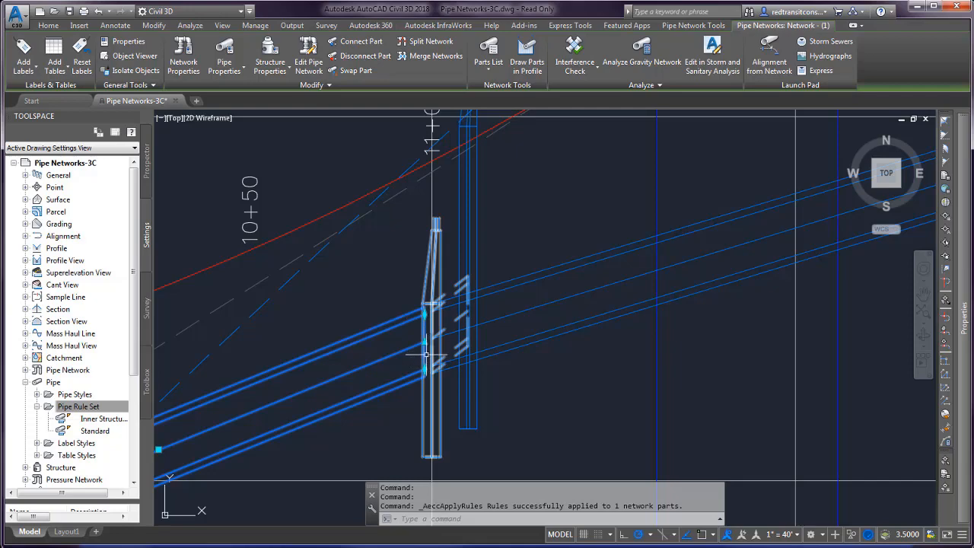
key("Escape")
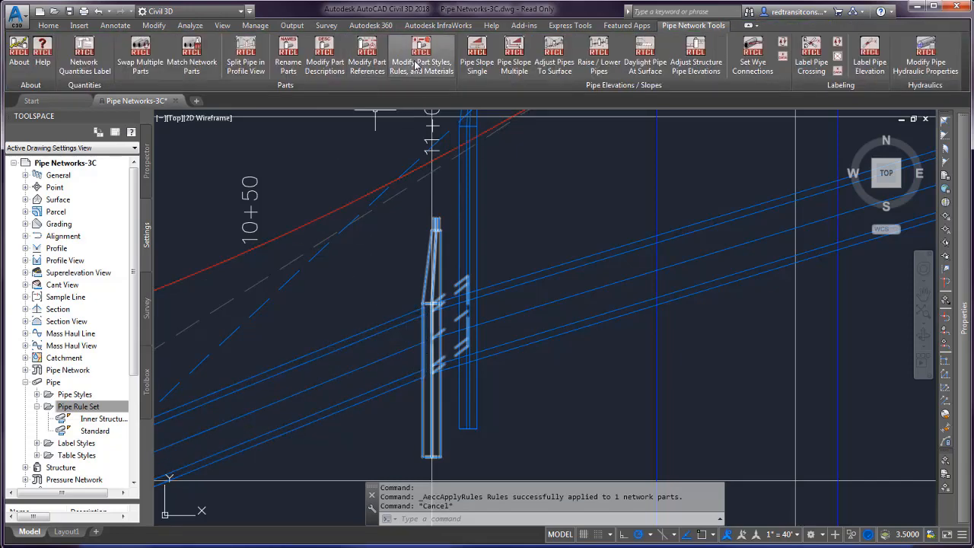
Review the rule sets available for the same pipe in its properties, keeping Inner Structure Wall.
left_click(357, 336)
right_click(362, 336)
left_click(411, 478)
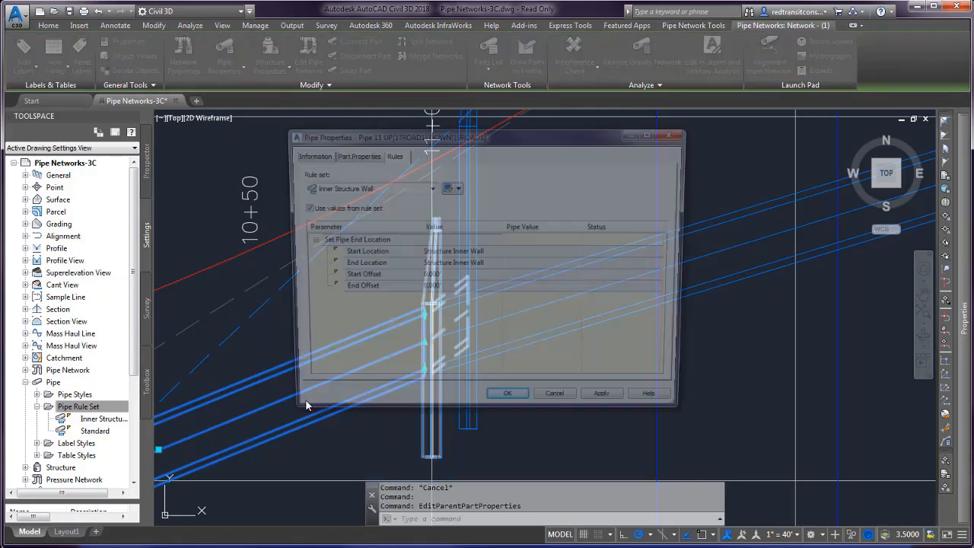
left_click(356, 193)
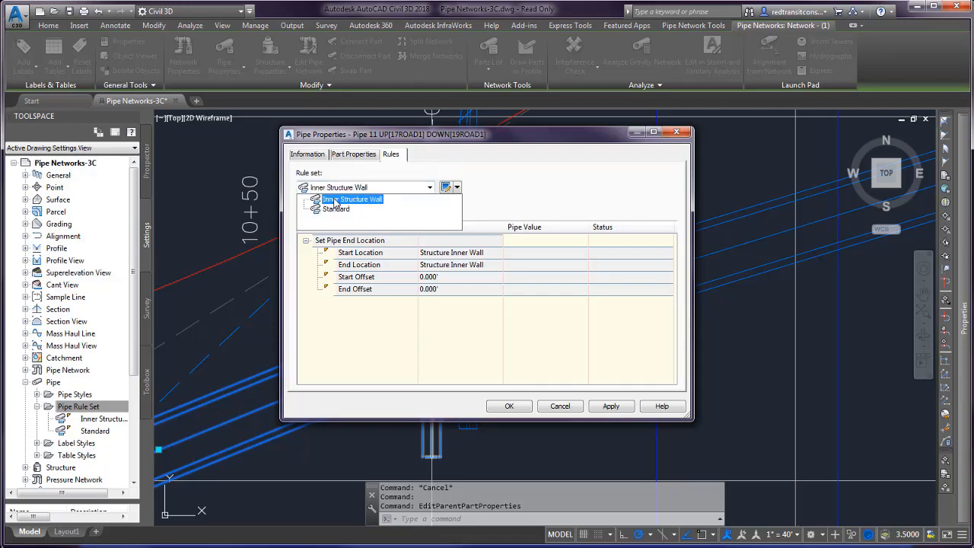
left_click(453, 175)
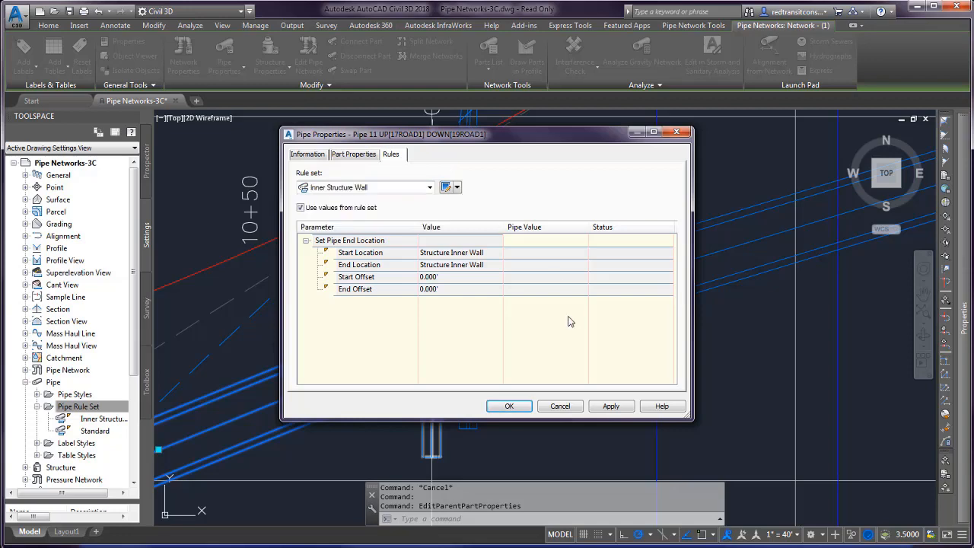
left_click(558, 406)
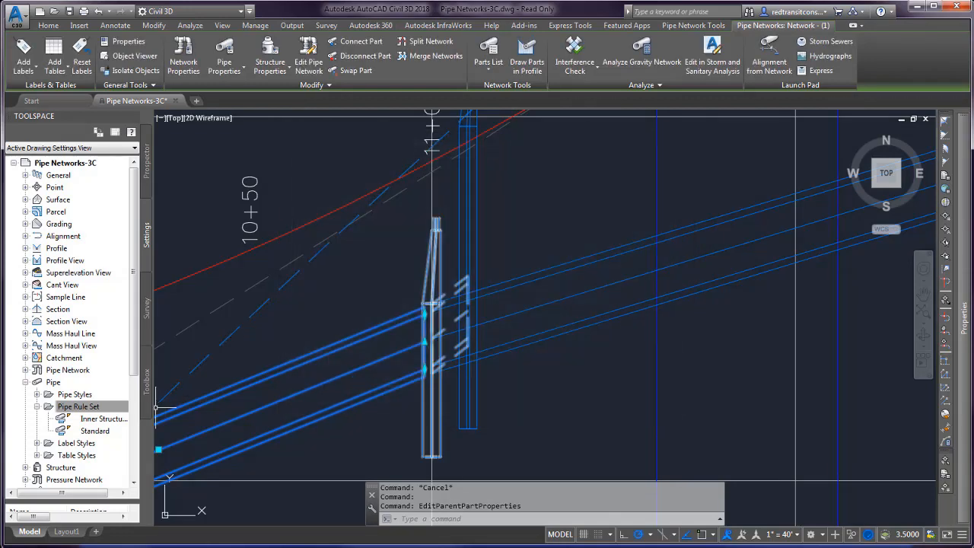